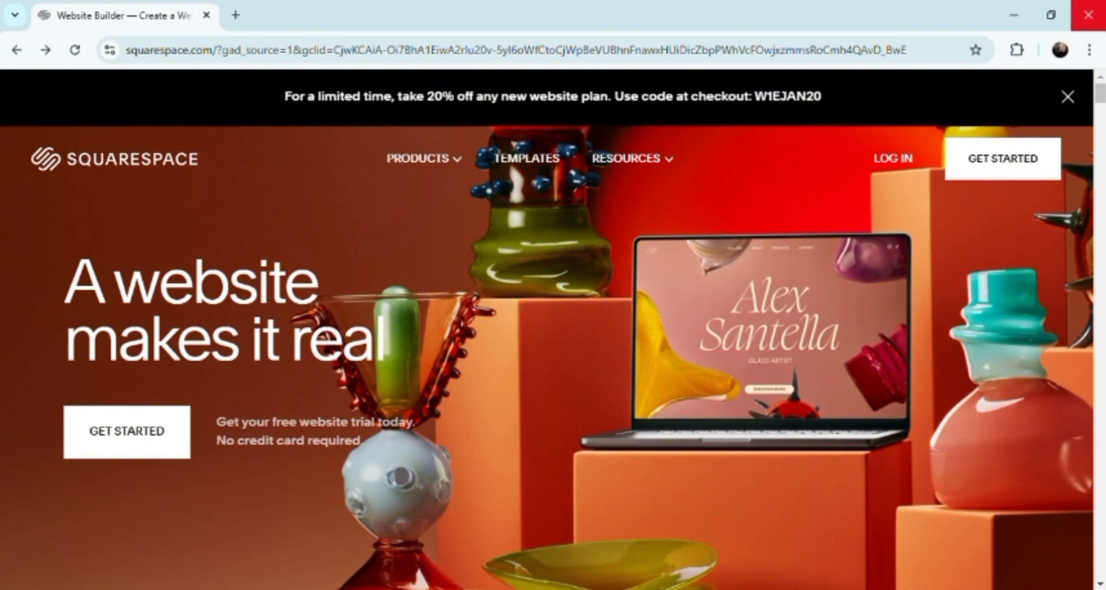
Step: Start setting up a new website and set its topic to Marketing
{"action": "left_click", "coordinate": [984, 169]}
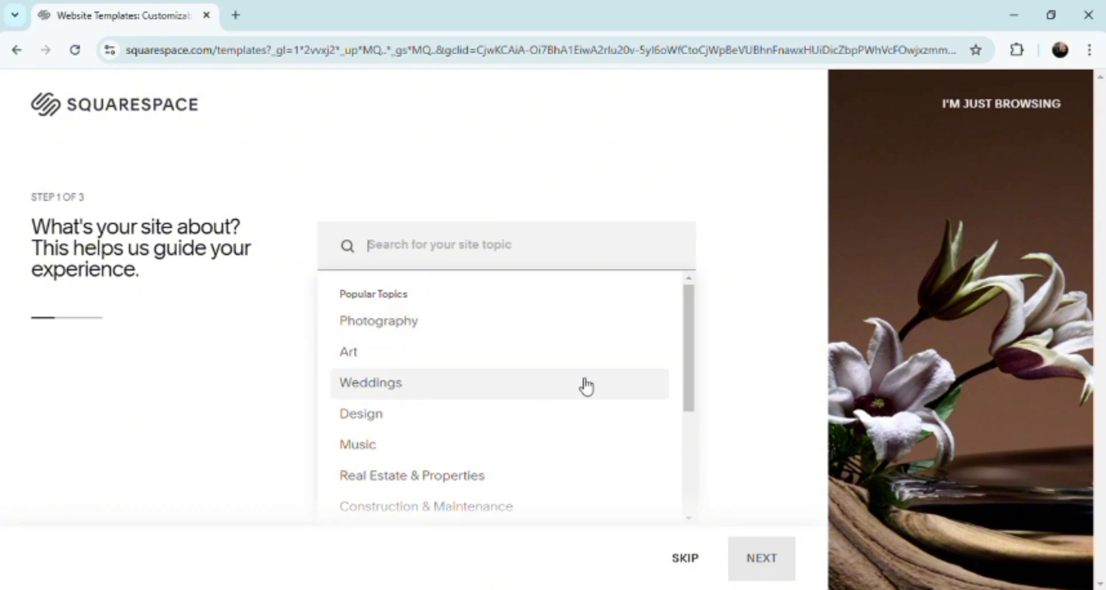
{"action": "left_click_drag", "start_coordinate": [690, 324], "coordinate": [669, 445]}
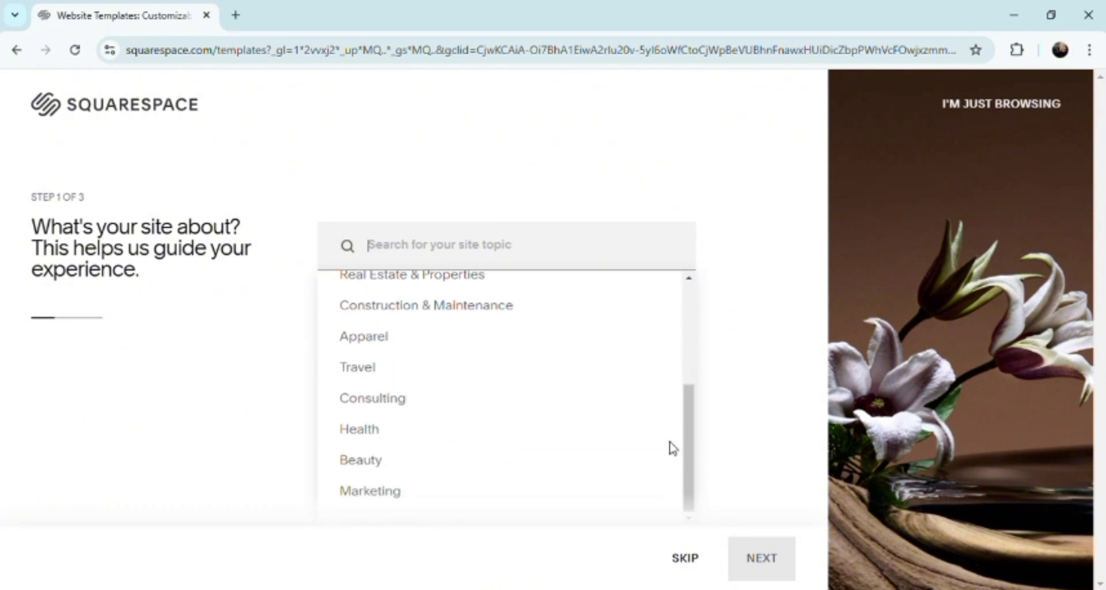
{"action": "left_click", "coordinate": [407, 499]}
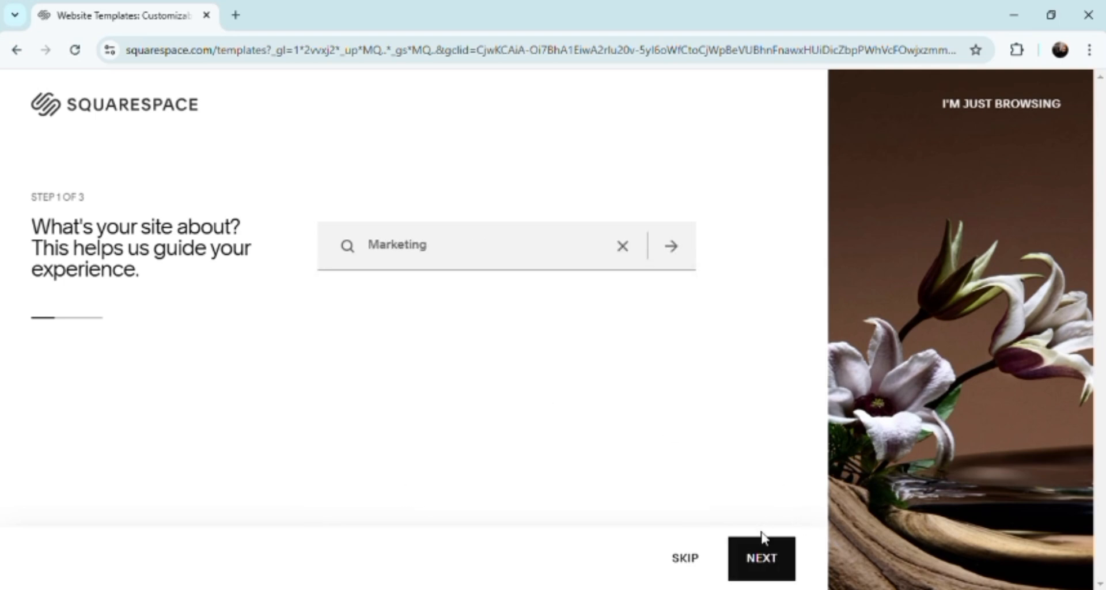
{"action": "left_click", "coordinate": [763, 558]}
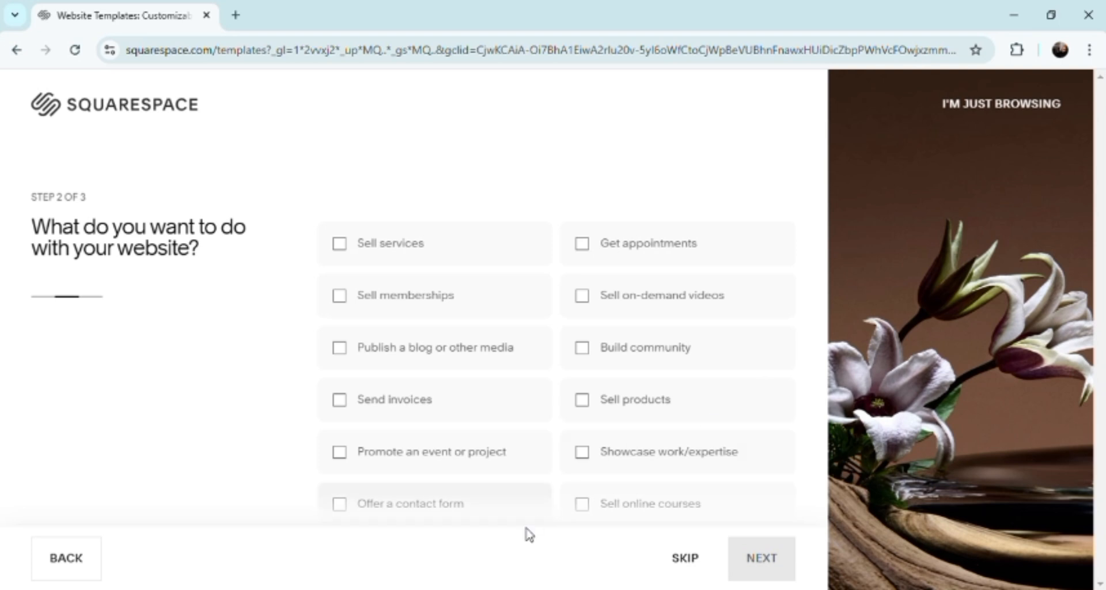
Step: Set the website's purpose to Sell online courses and choose to start from the designer templates
{"action": "left_click", "coordinate": [583, 507]}
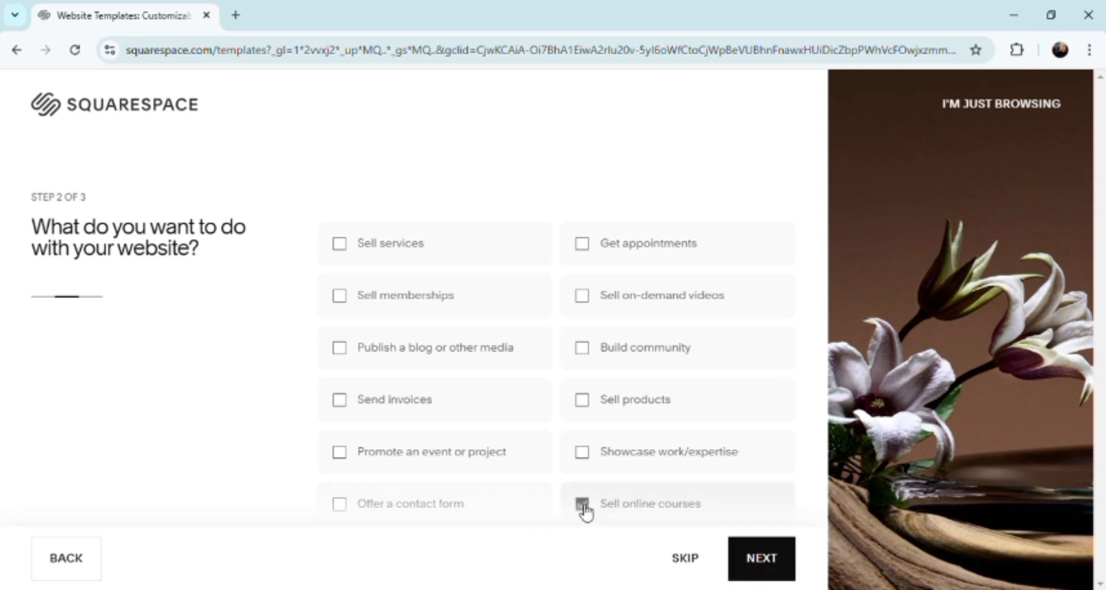
{"action": "left_click", "coordinate": [758, 570]}
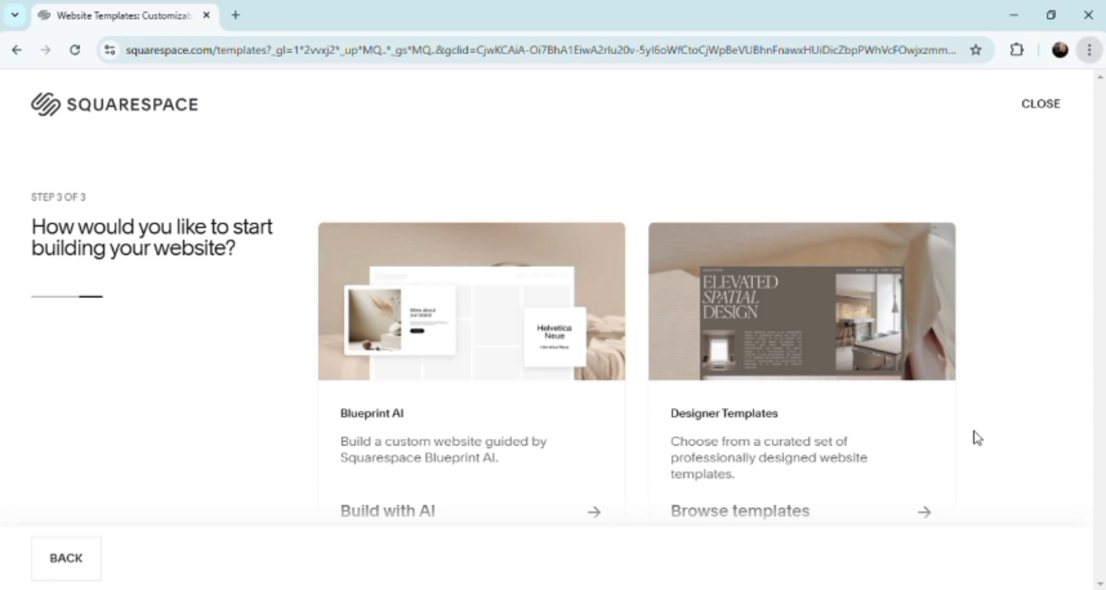
{"action": "key", "text": "ctrl+minus"}
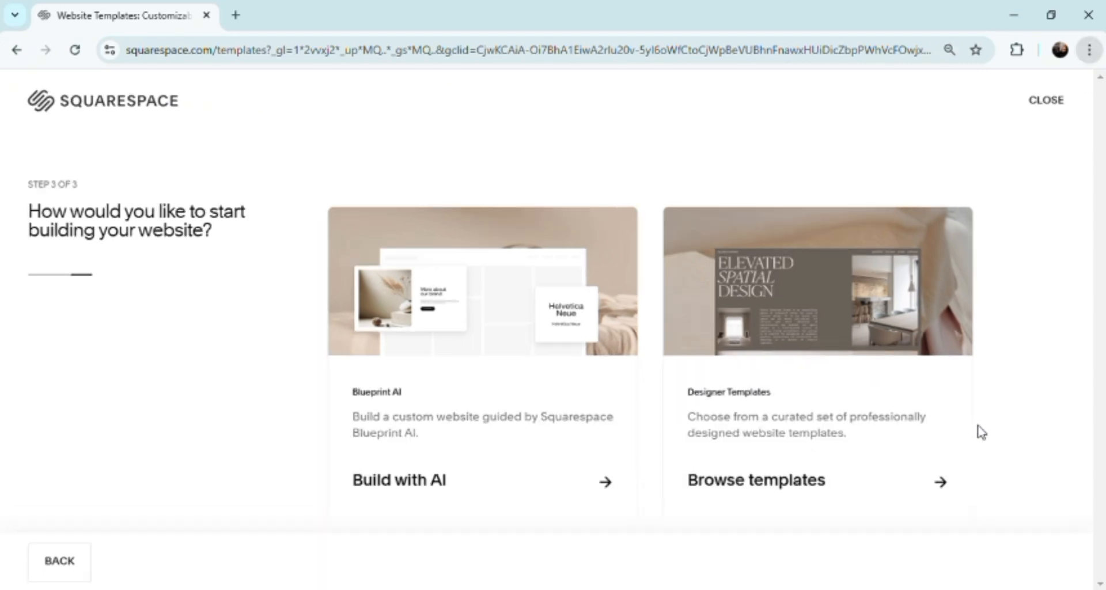
{"action": "key", "text": "ctrl+minus"}
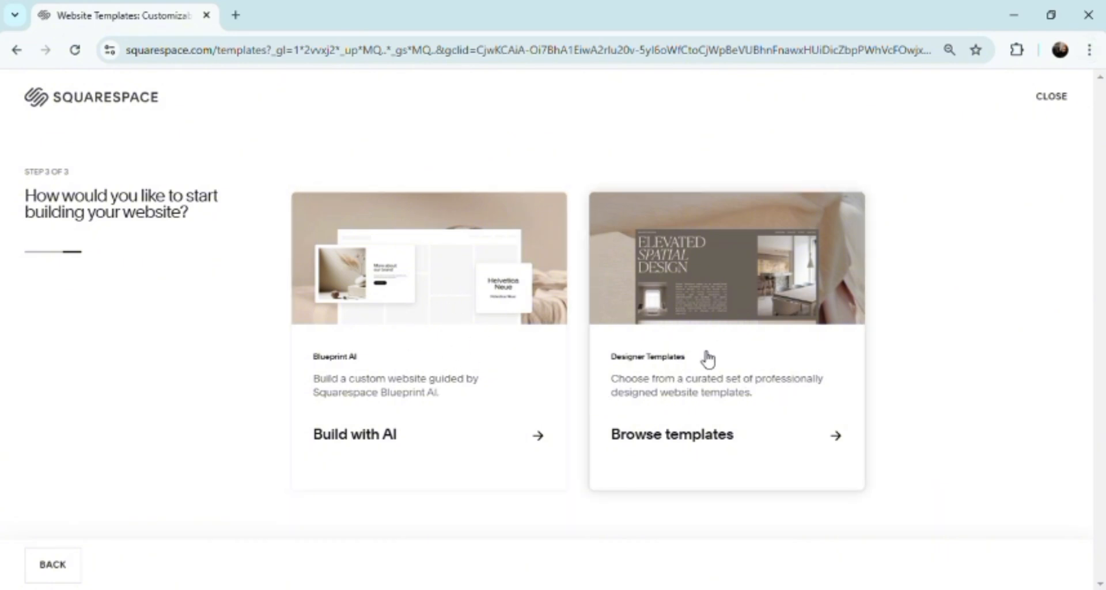
{"action": "left_click", "coordinate": [839, 451]}
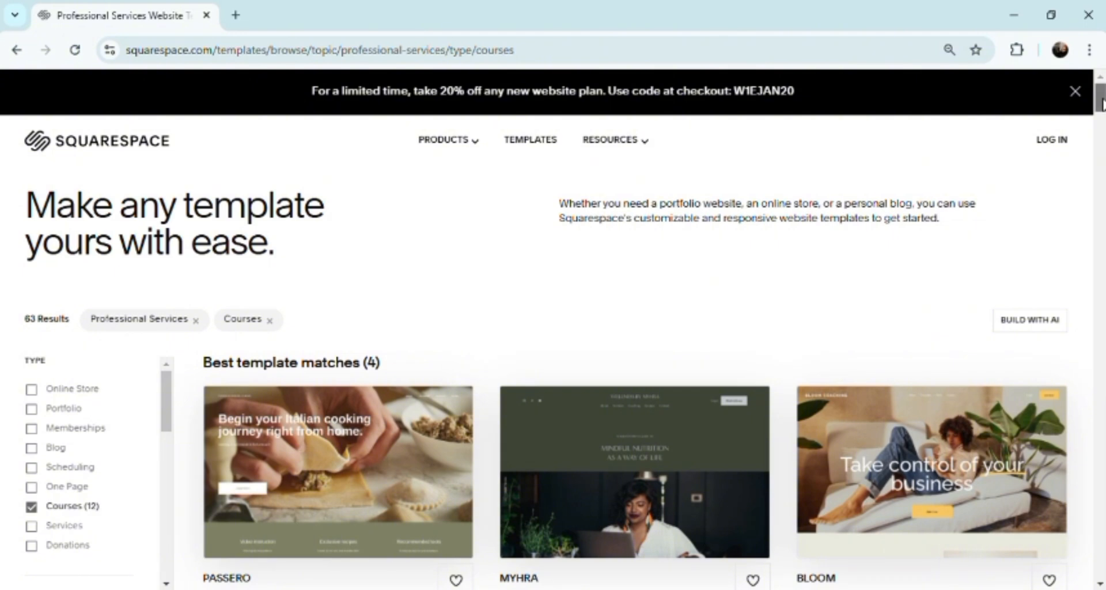
Step: Start a site with the Passero template and create the account by continuing with Google
{"action": "scroll", "coordinate": [1101, 104], "scroll_direction": "down", "scroll_amount": 5}
{"action": "left_click_drag", "start_coordinate": [1101, 114], "coordinate": [1101, 111]}
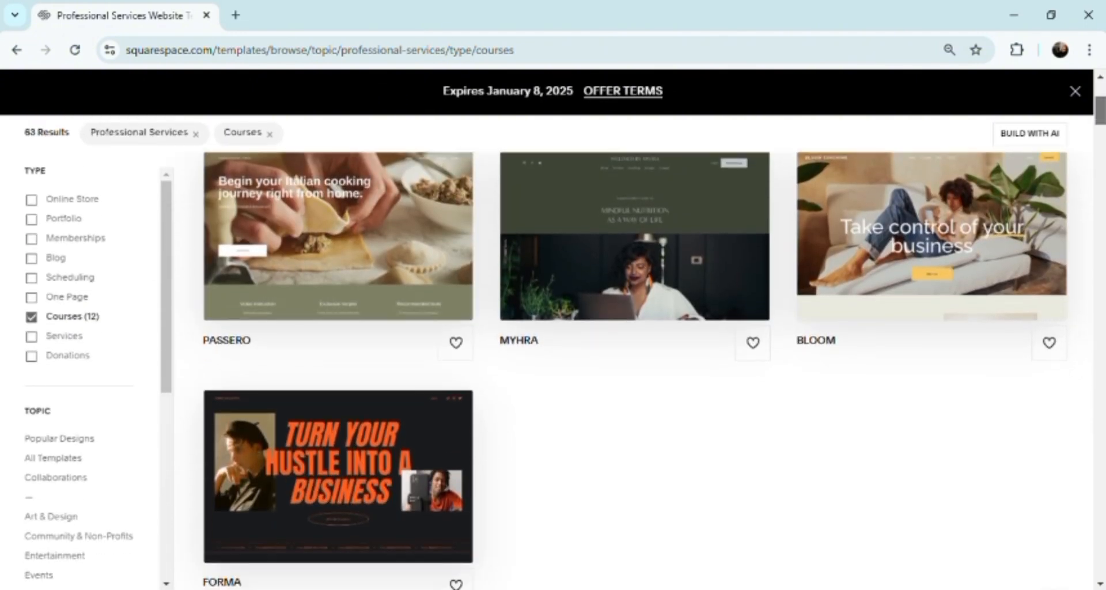
{"action": "left_click", "coordinate": [299, 286]}
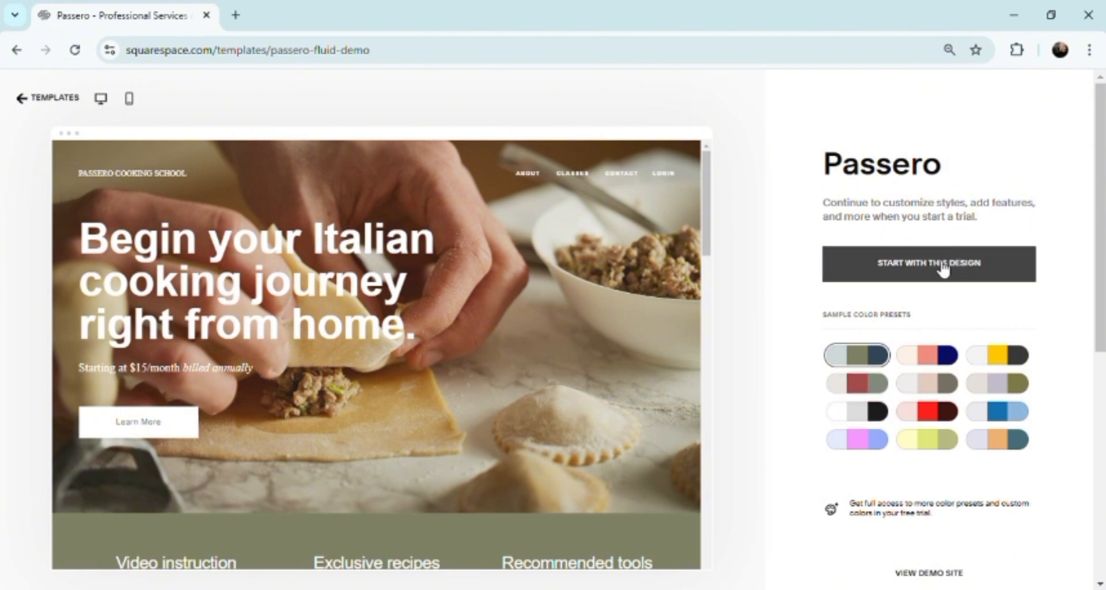
{"action": "left_click", "coordinate": [953, 270]}
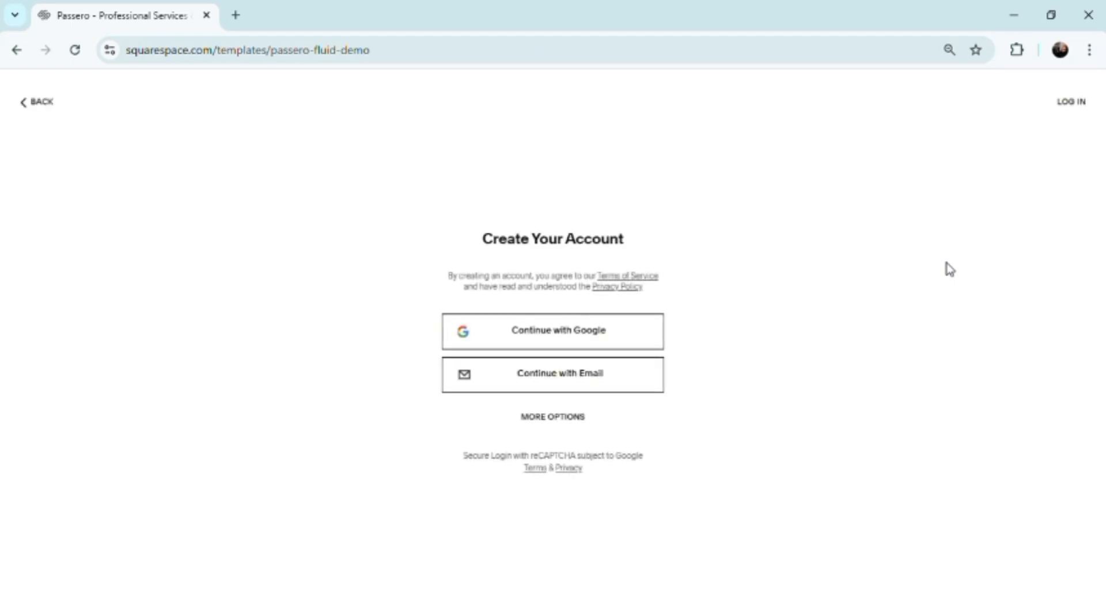
{"action": "left_click", "coordinate": [578, 340]}
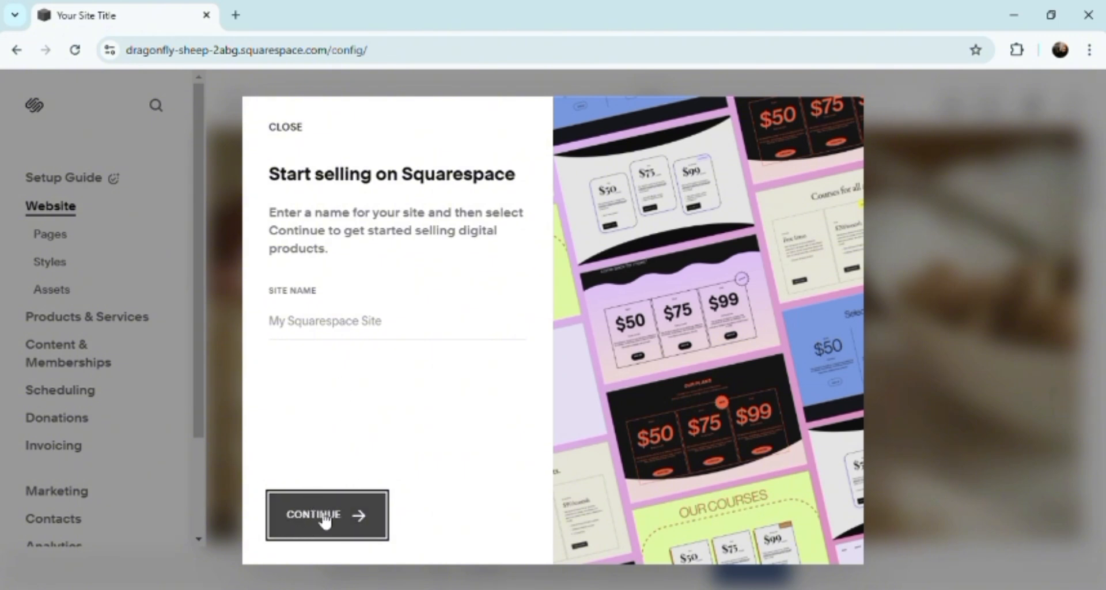
Step: Name the site "my ecommerce square" and choose Design your site as the first task
{"action": "left_click", "coordinate": [325, 335]}
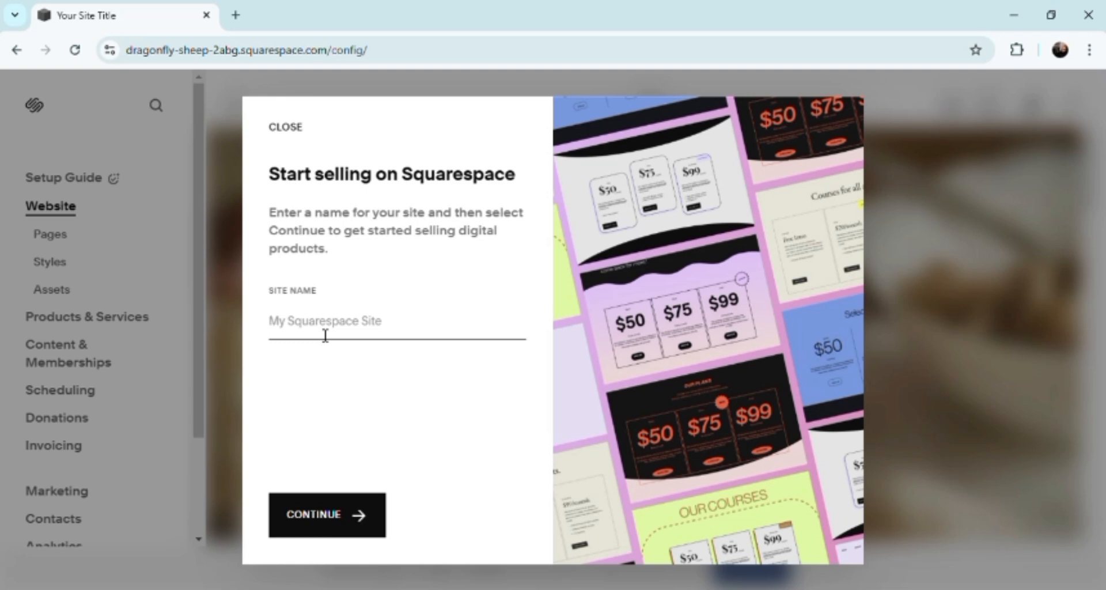
{"action": "type", "text": "my"}
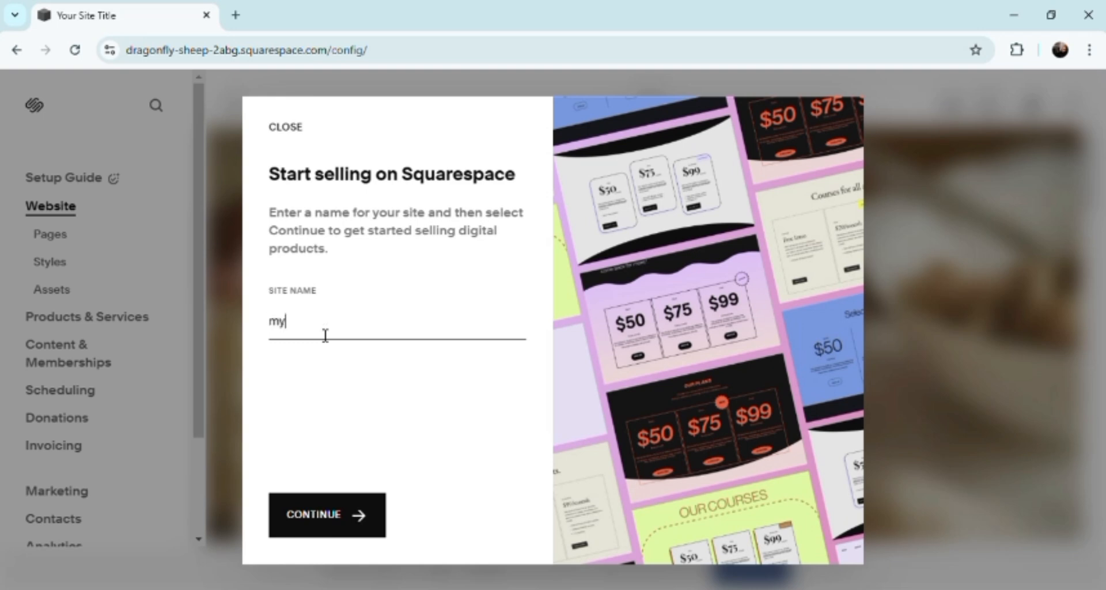
{"action": "type", "text": " ecommerce square"}
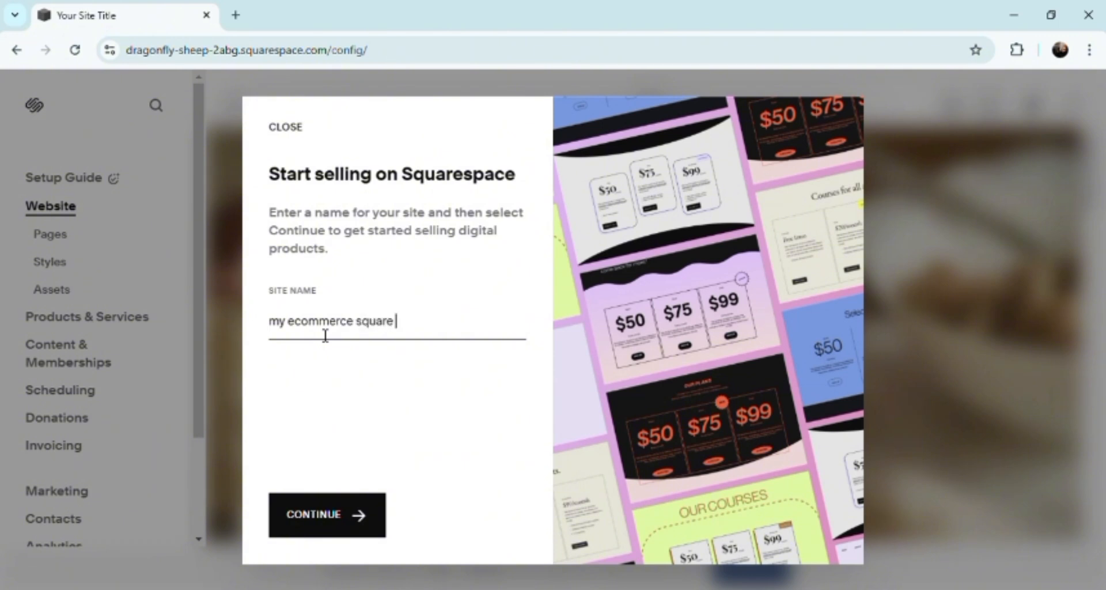
{"action": "left_click", "coordinate": [350, 540]}
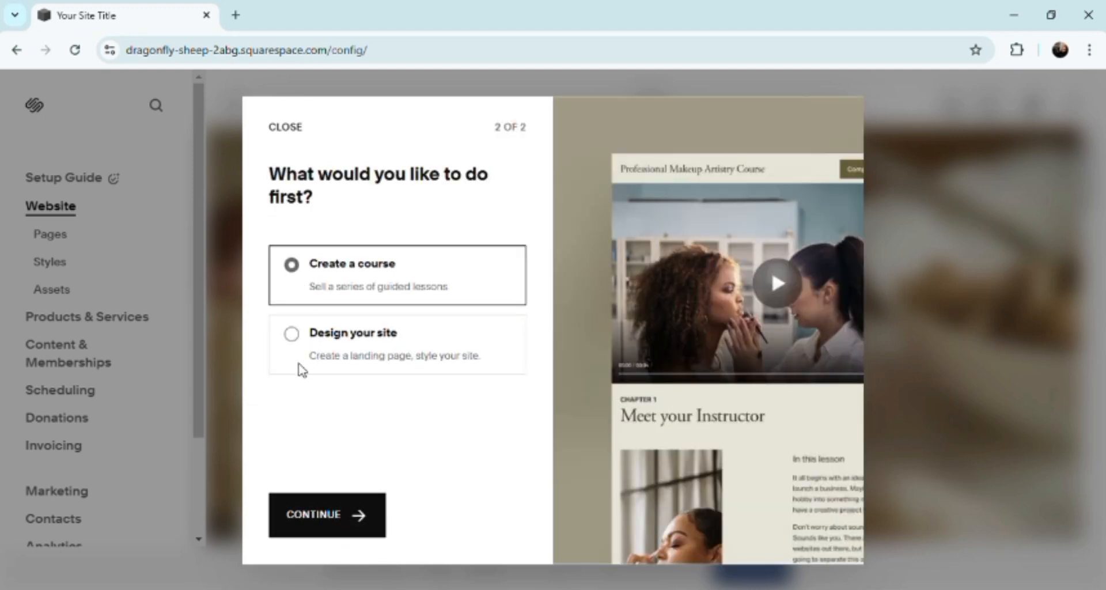
{"action": "left_click", "coordinate": [295, 335]}
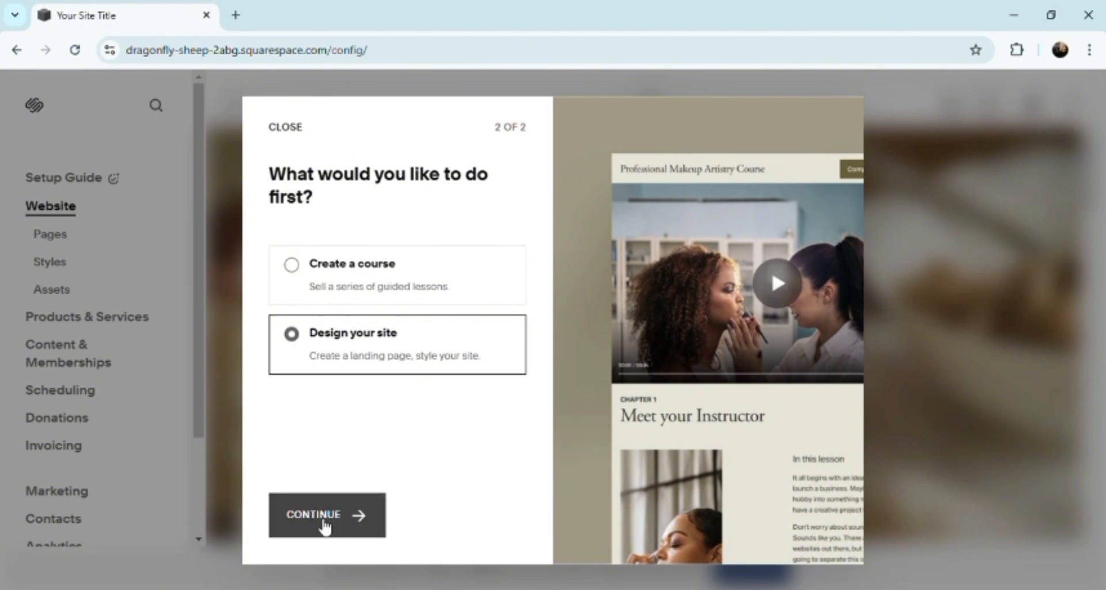
{"action": "left_click", "coordinate": [306, 529]}
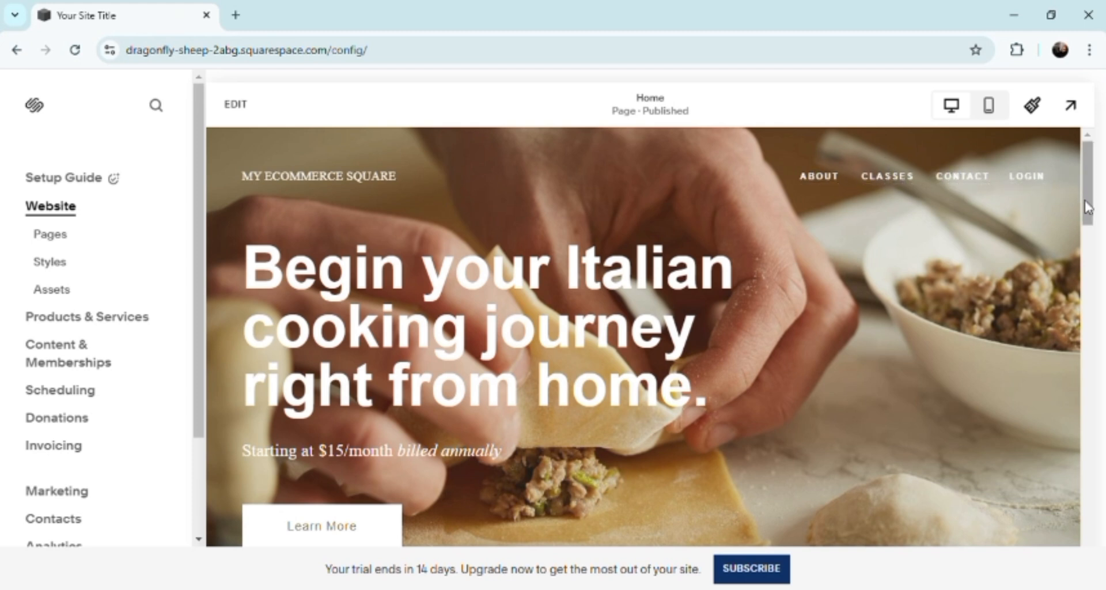
Step: Look over the home page, and open the site's About page for editing
{"action": "left_click_drag", "start_coordinate": [1087, 208], "coordinate": [1089, 261]}
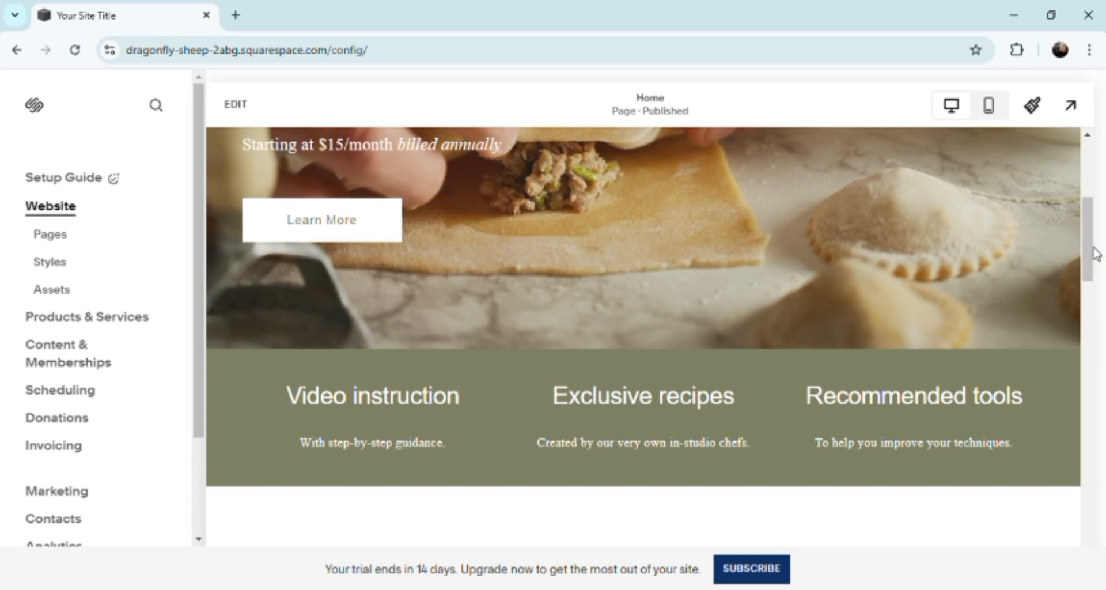
{"action": "left_click_drag", "start_coordinate": [1090, 254], "coordinate": [1092, 186]}
{"action": "left_click", "coordinate": [819, 178]}
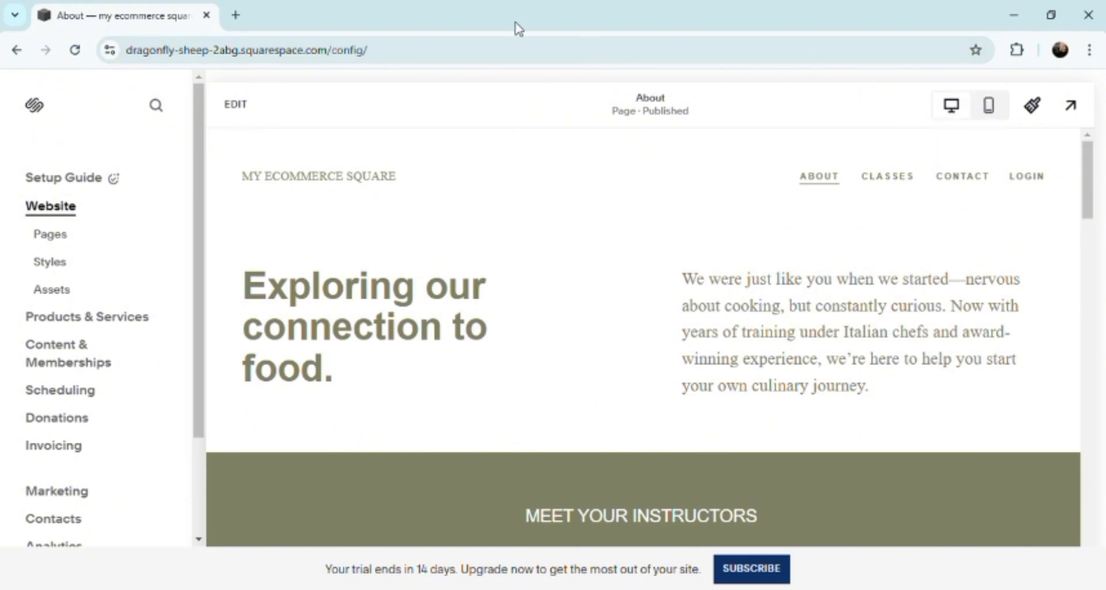
{"action": "left_click", "coordinate": [244, 110]}
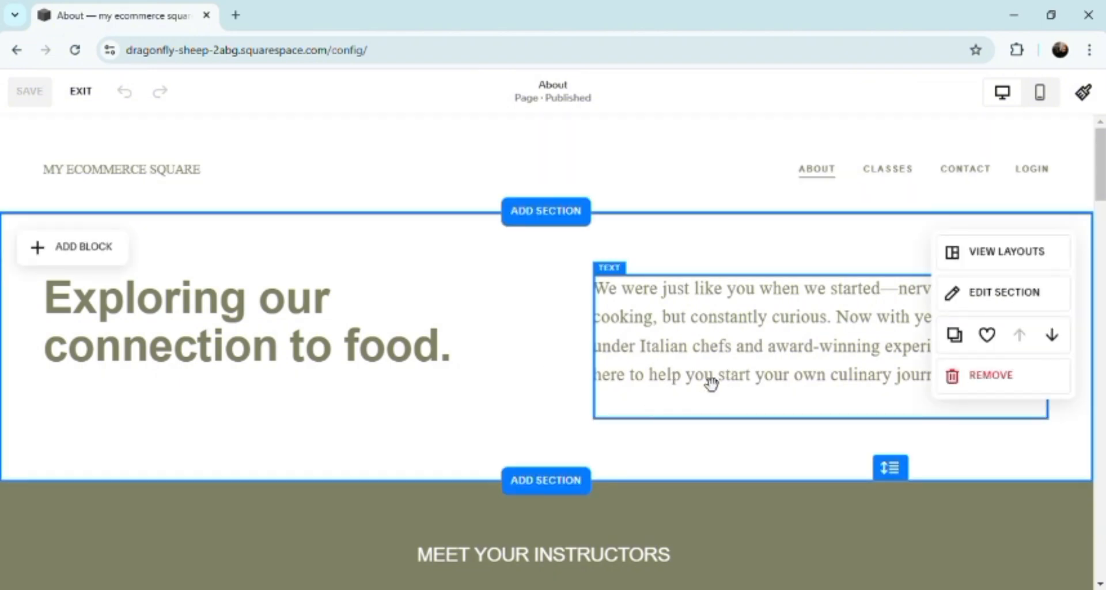
Step: Delete all the text in the "Exploring our connection to food." heading block
{"action": "left_click", "coordinate": [294, 348]}
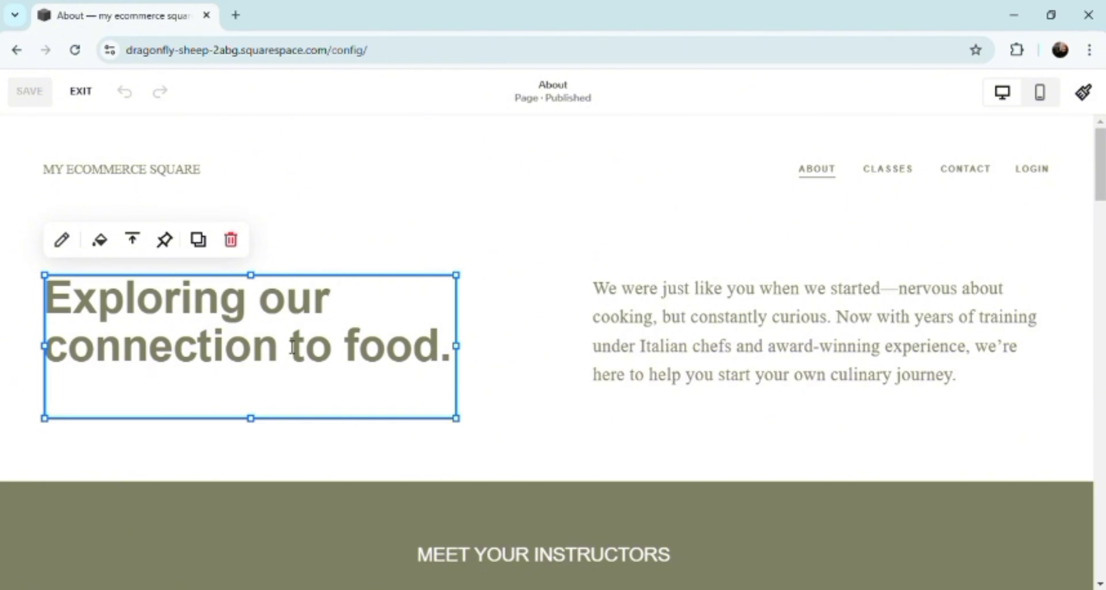
{"action": "left_click", "coordinate": [393, 367]}
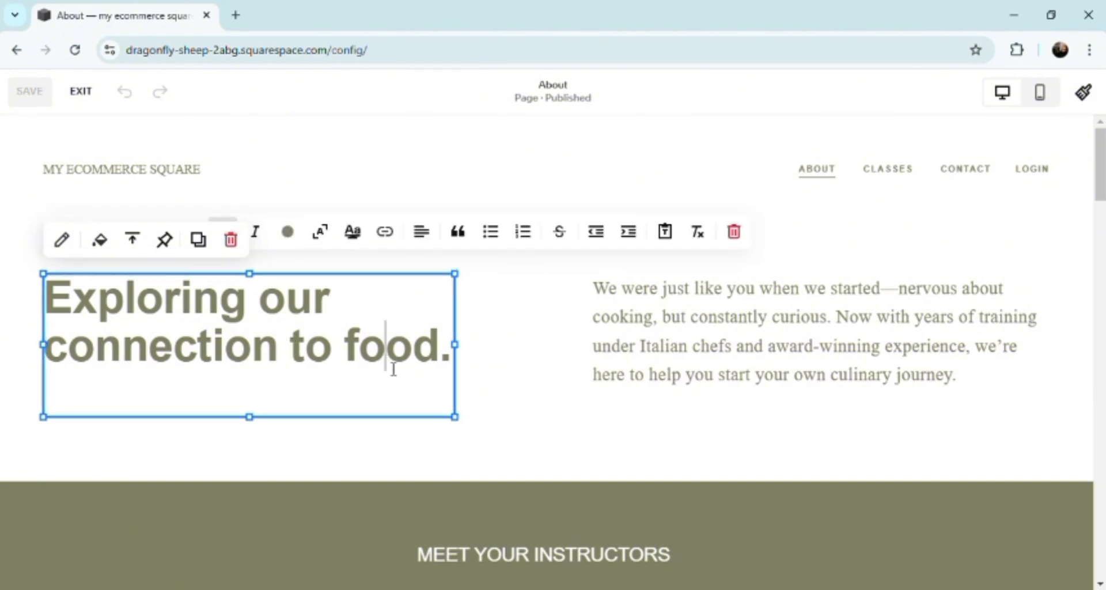
{"action": "left_click", "coordinate": [461, 357]}
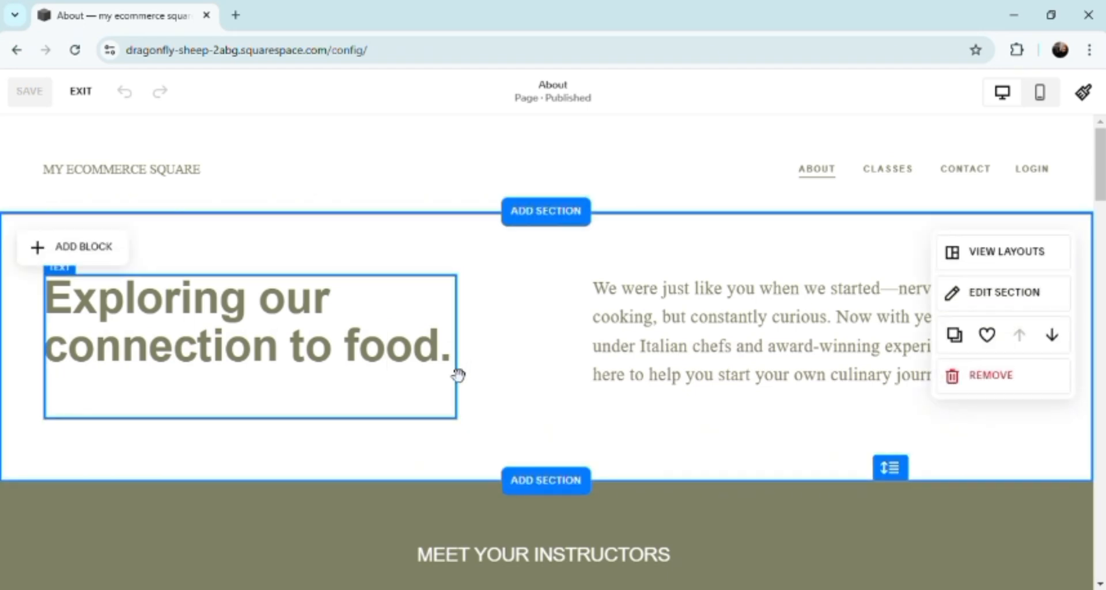
{"action": "left_click", "coordinate": [456, 372]}
{"action": "left_click", "coordinate": [456, 373]}
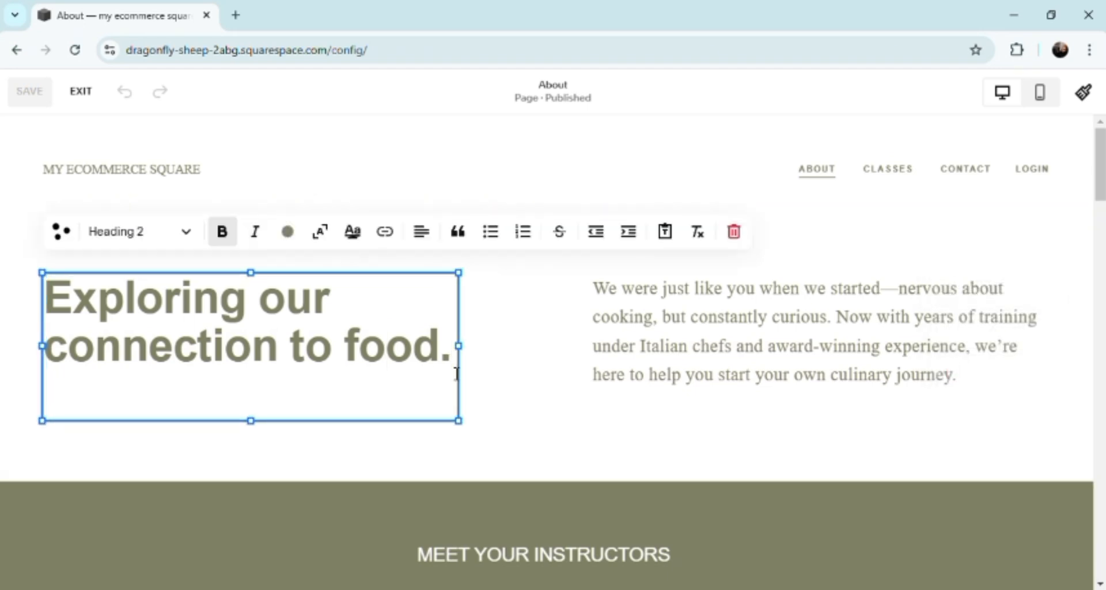
{"action": "key", "text": "BackSpace"}
{"action": "key", "text": "BackSpace"}
{"action": "key", "text": "BackSpace"}
{"action": "key", "text": "BackSpace"}
{"action": "key", "text": "BackSpace"}
{"action": "key", "text": "BackSpace"}
{"action": "key", "text": "BackSpace"}
{"action": "key", "text": "BackSpace"}
{"action": "key", "text": "BackSpace"}
{"action": "key", "text": "BackSpace"}
{"action": "key", "text": "BackSpace"}
{"action": "key", "text": "BackSpace"}
{"action": "key", "text": "BackSpace"}
{"action": "key", "text": "BackSpace"}
{"action": "key", "text": "BackSpace"}
{"action": "key", "text": "BackSpace"}
{"action": "key", "text": "BackSpace"}
{"action": "key", "text": "BackSpace"}
{"action": "key", "text": "BackSpace"}
{"action": "key", "text": "BackSpace"}
{"action": "key", "text": "BackSpace"}
{"action": "key", "text": "BackSpace"}
{"action": "key", "text": "BackSpace"}
{"action": "key", "text": "BackSpace"}
{"action": "key", "text": "BackSpace"}
{"action": "key", "text": "BackSpace"}
{"action": "key", "text": "BackSpace"}
{"action": "key", "text": "BackSpace"}
{"action": "key", "text": "BackSpace"}
{"action": "key", "text": "BackSpace"}
{"action": "key", "text": "BackSpace"}
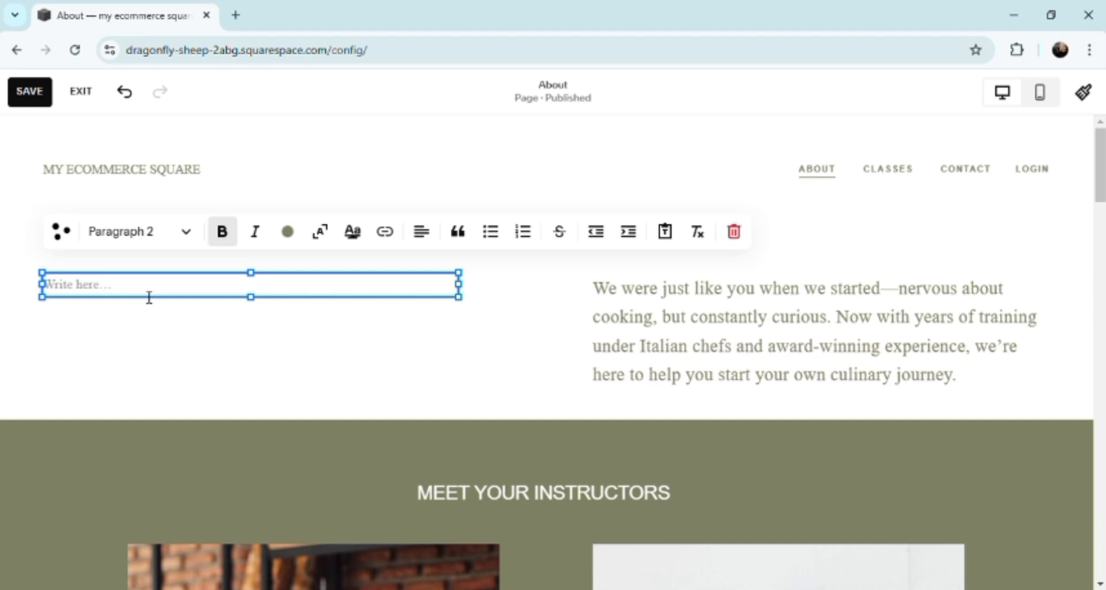
Step: Enter "FOOD TRIP HUB EXPLORE OUR MULTI CULTURAL" in the emptied text block
{"action": "type", "text": "FOO"}
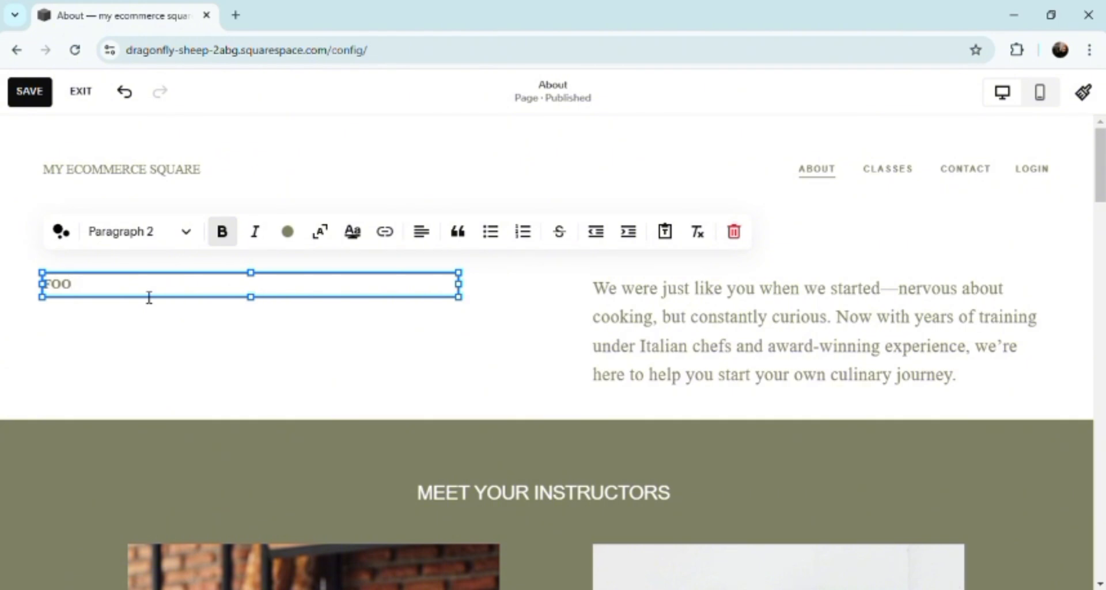
{"action": "type", "text": "D VBLO"}
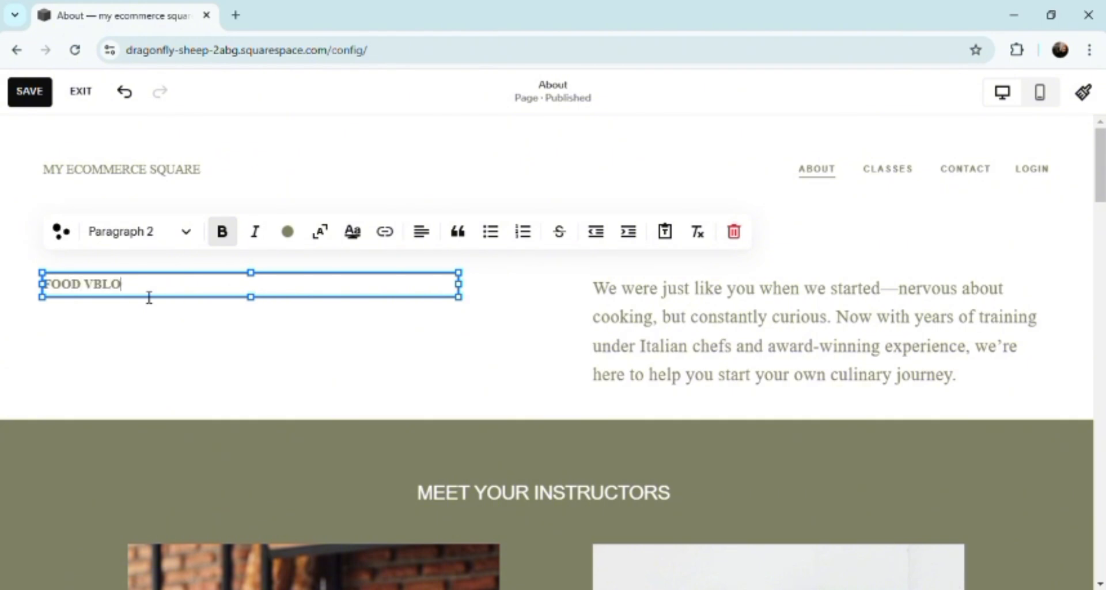
{"action": "key", "text": "BackSpace"}
{"action": "key", "text": "BackSpace"}
{"action": "key", "text": "BackSpace"}
{"action": "key", "text": "BackSpace"}
{"action": "type", "text": "TRIP HUB "}
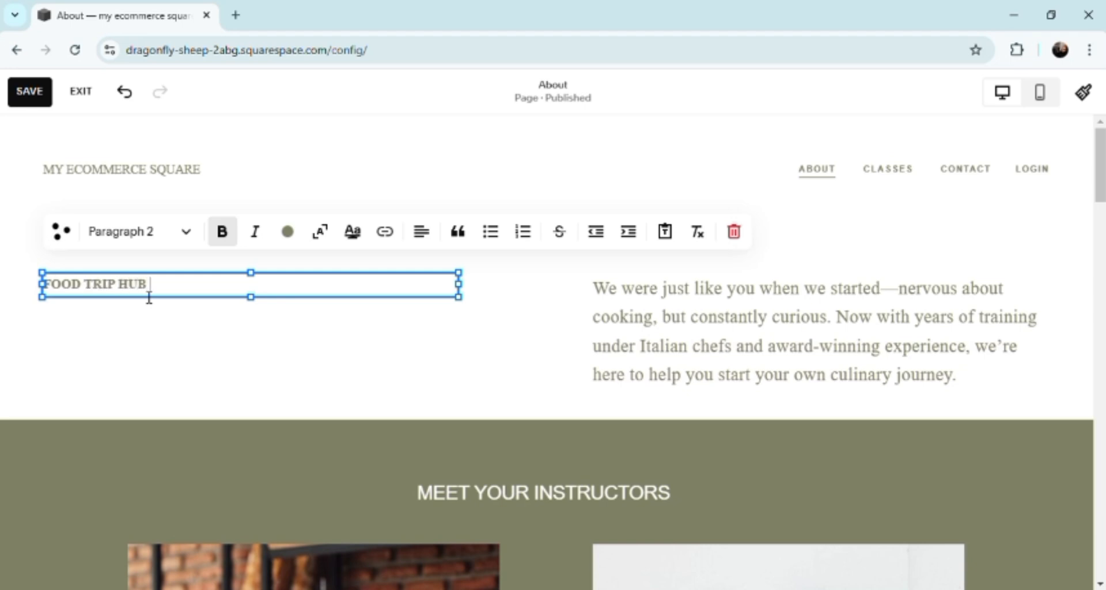
{"action": "type", "text": "EXPLORE OUR"}
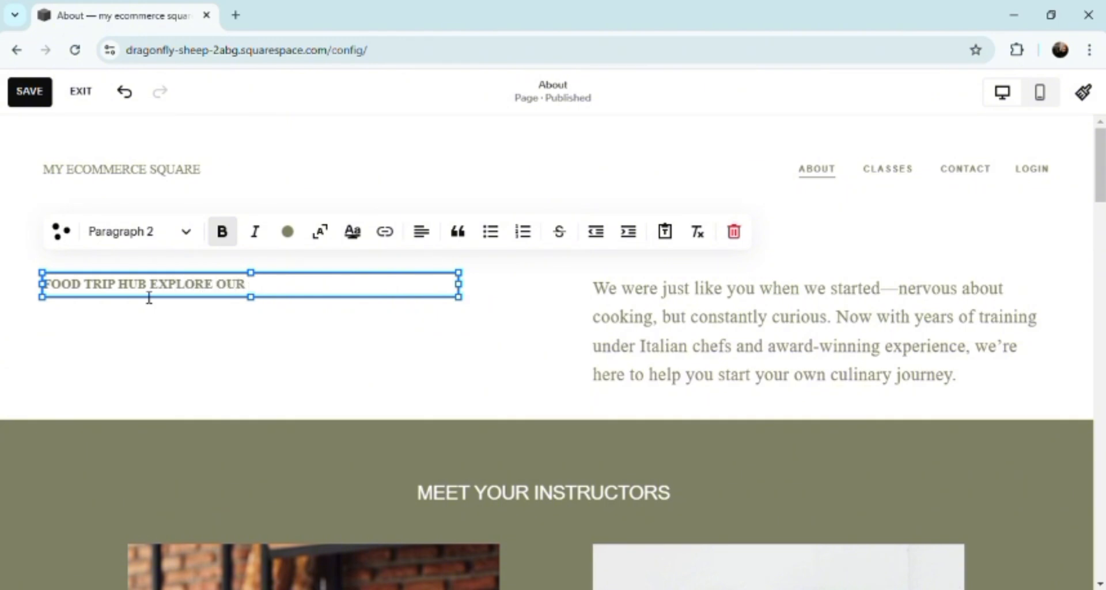
{"action": "type", "text": " MULTI CULTURA"}
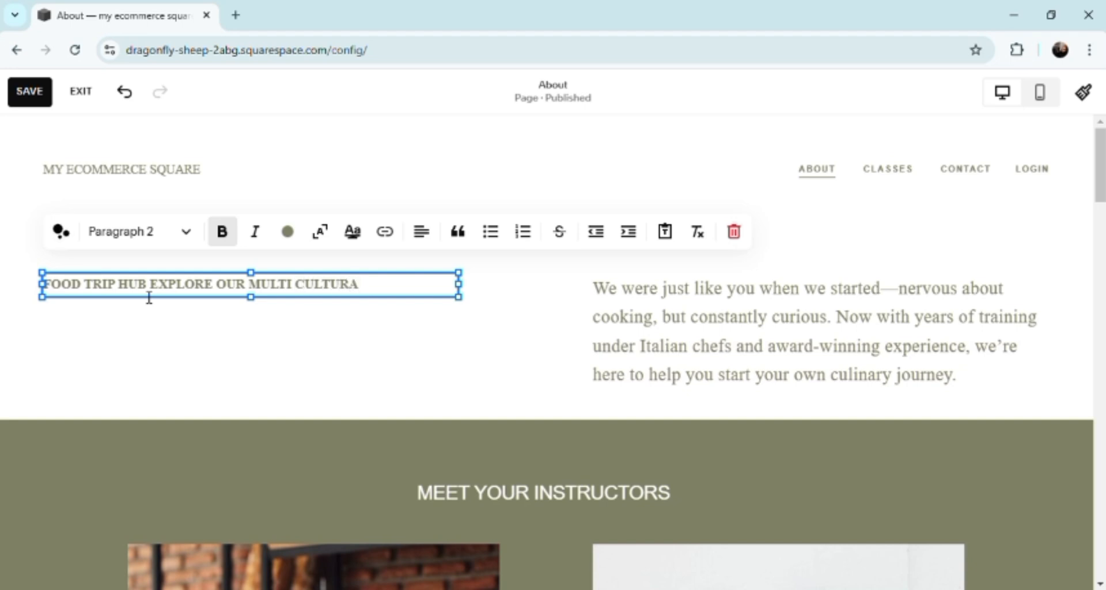
{"action": "type", "text": "L"}
Step: Add "QUISINE" on a new line of the text block and scale that line to the block's width
{"action": "key", "text": "Return"}
{"action": "type", "text": "QUI"}
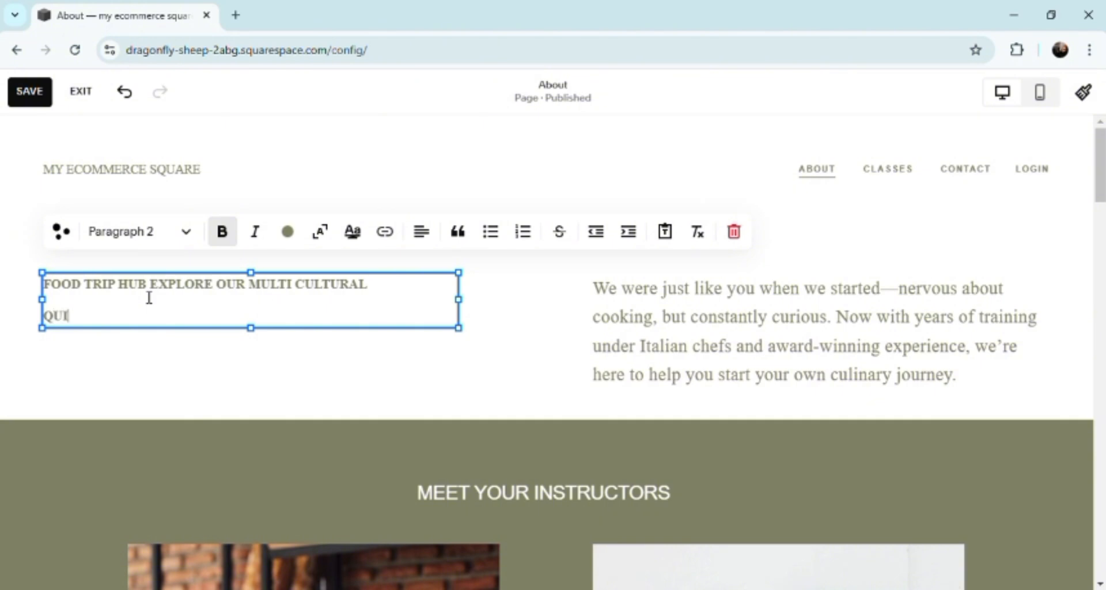
{"action": "type", "text": "XINE"}
{"action": "key", "text": "BackSpace"}
{"action": "key", "text": "BackSpace"}
{"action": "key", "text": "BackSpace"}
{"action": "key", "text": "BackSpace"}
{"action": "key", "text": "BackSpace"}
{"action": "type", "text": "SINE"}
{"action": "left_click", "coordinate": [317, 239]}
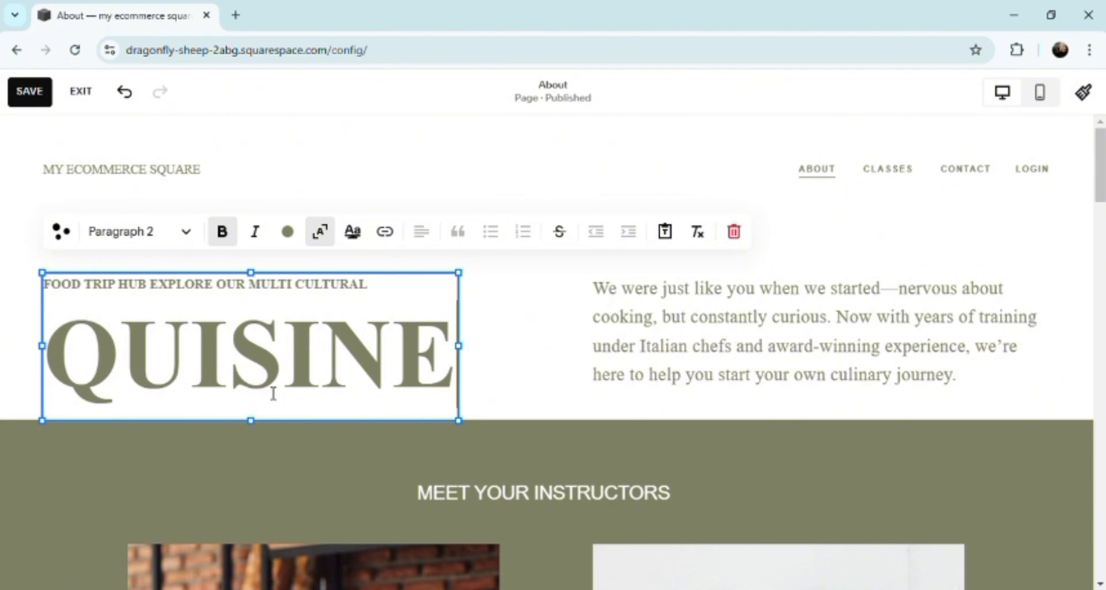
Step: Look through the About page's intro paragraph, instructor photos, pasta quote, course levels and closing banner
{"action": "left_click", "coordinate": [686, 313]}
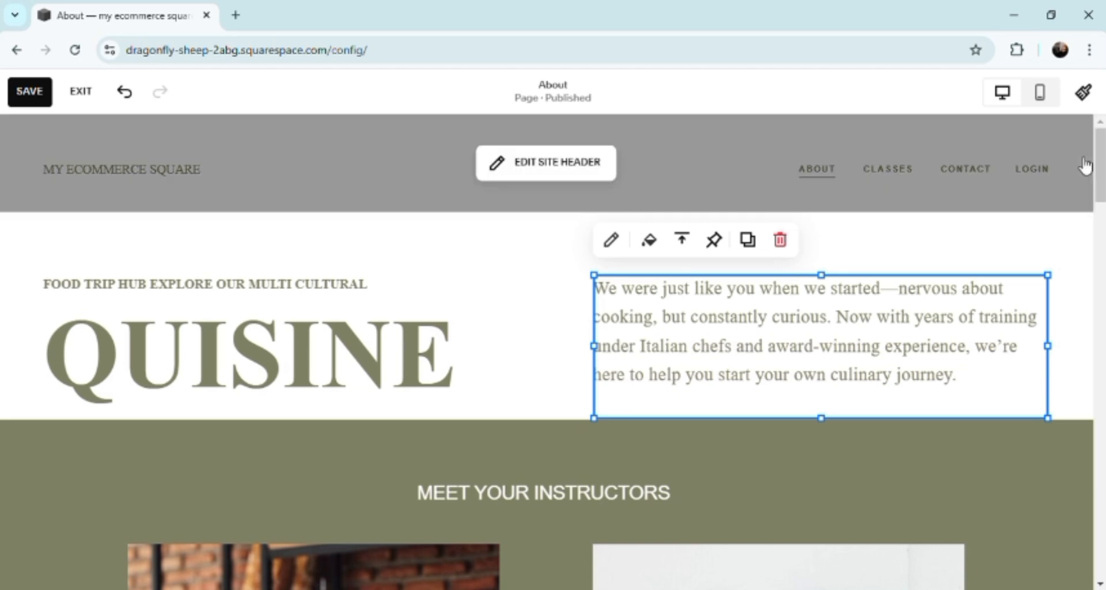
{"action": "scroll", "coordinate": [1100, 180], "scroll_direction": "down", "scroll_amount": 1}
{"action": "left_click_drag", "start_coordinate": [1101, 180], "coordinate": [1100, 241]}
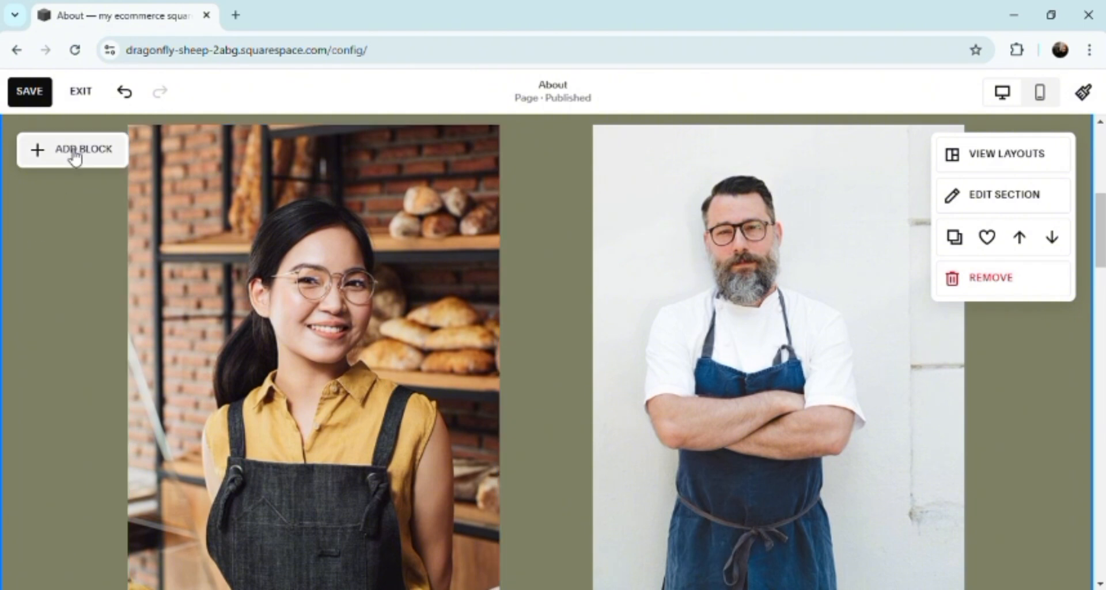
{"action": "left_click", "coordinate": [326, 287]}
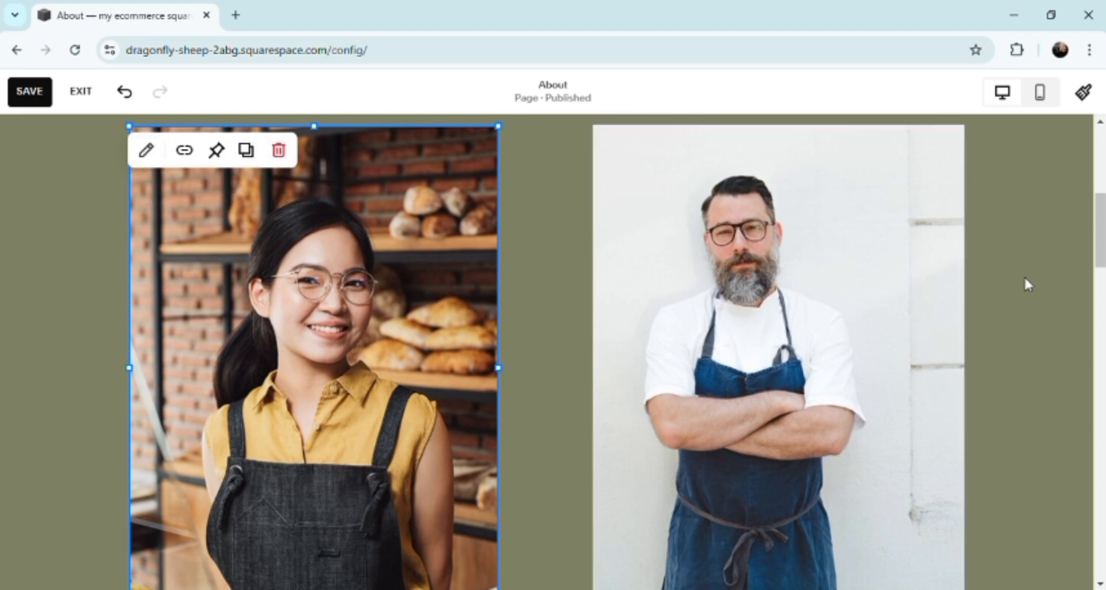
{"action": "left_click_drag", "start_coordinate": [1100, 244], "coordinate": [1102, 357]}
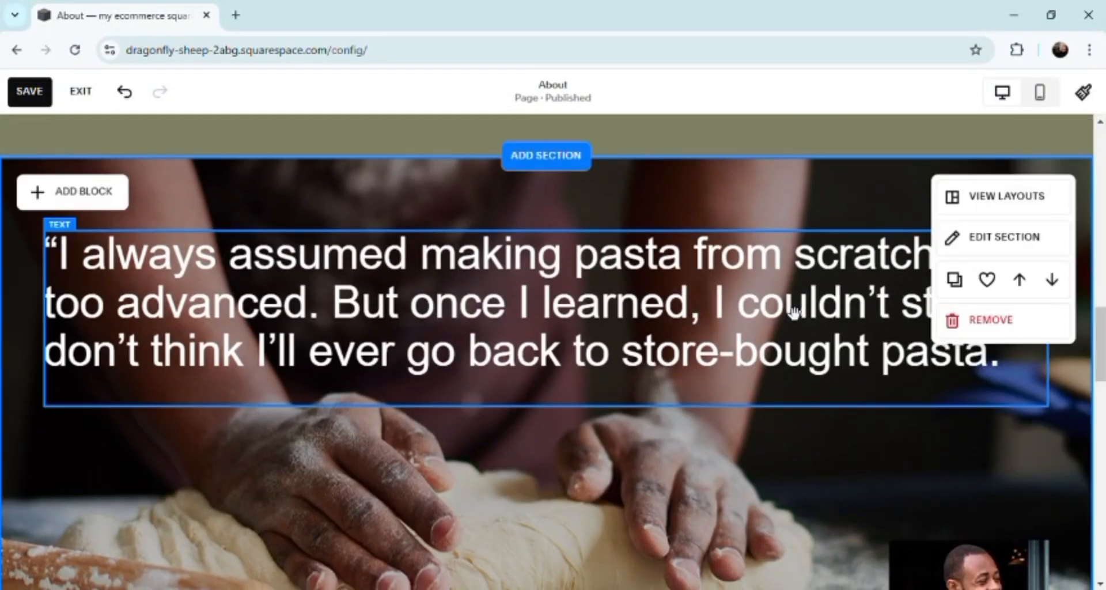
{"action": "left_click", "coordinate": [756, 357]}
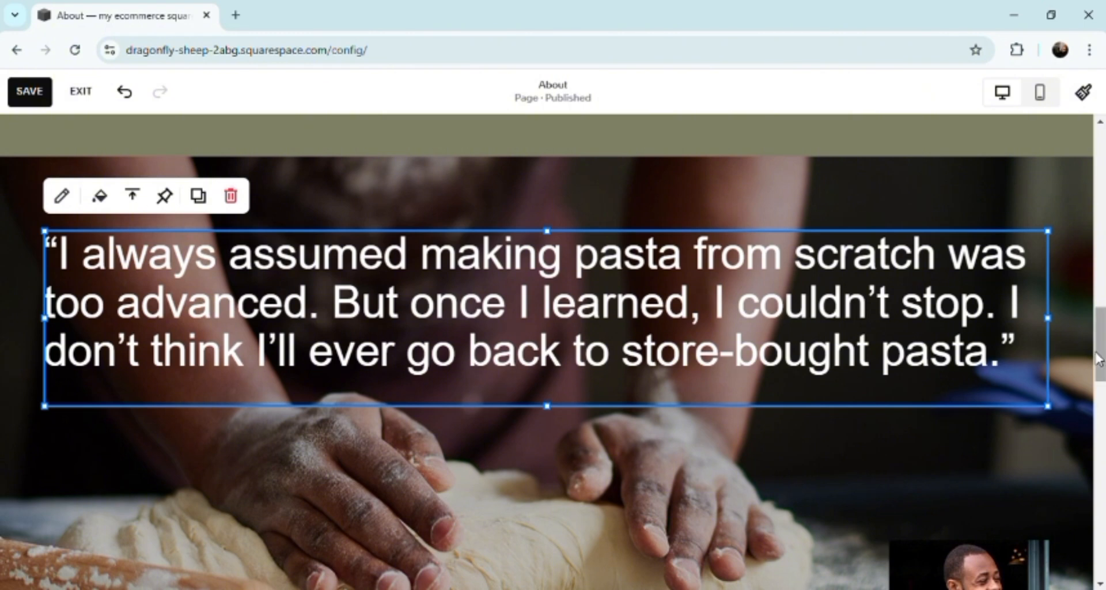
{"action": "left_click_drag", "start_coordinate": [1100, 352], "coordinate": [1101, 492]}
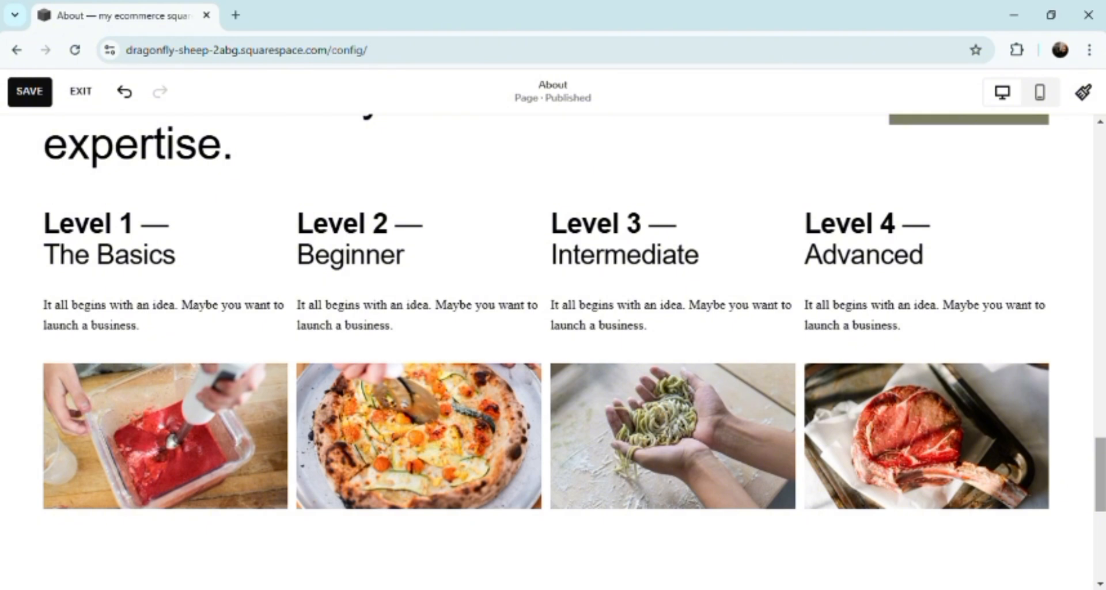
{"action": "left_click_drag", "start_coordinate": [1101, 500], "coordinate": [1101, 547]}
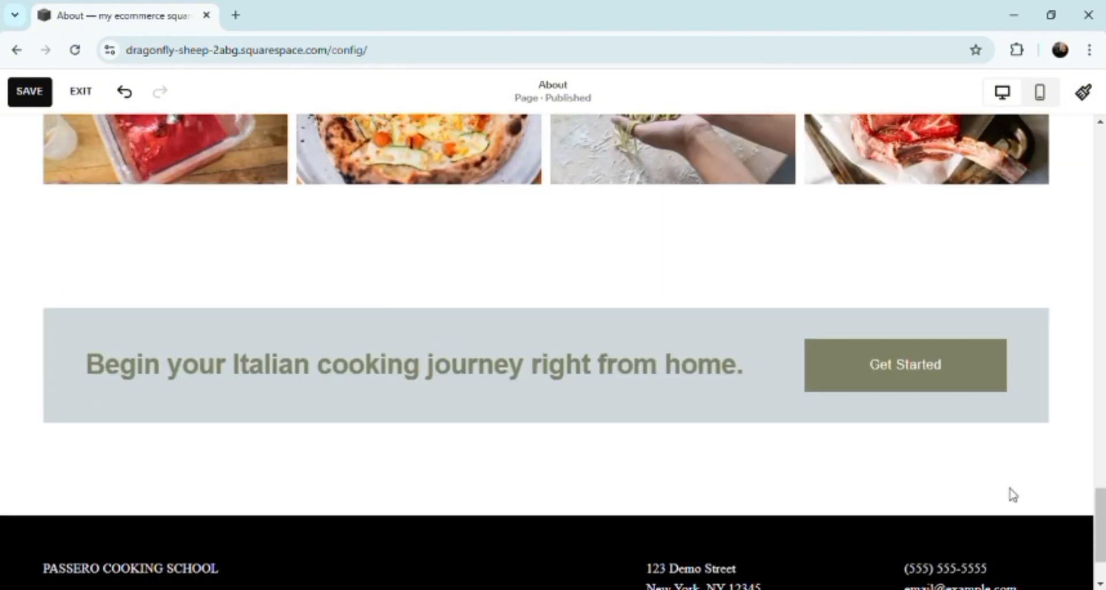
Step: Change the label of the "Get Started" button in the closing banner to "CLICK HERE!"
{"action": "mouse_move", "coordinate": [965, 364]}
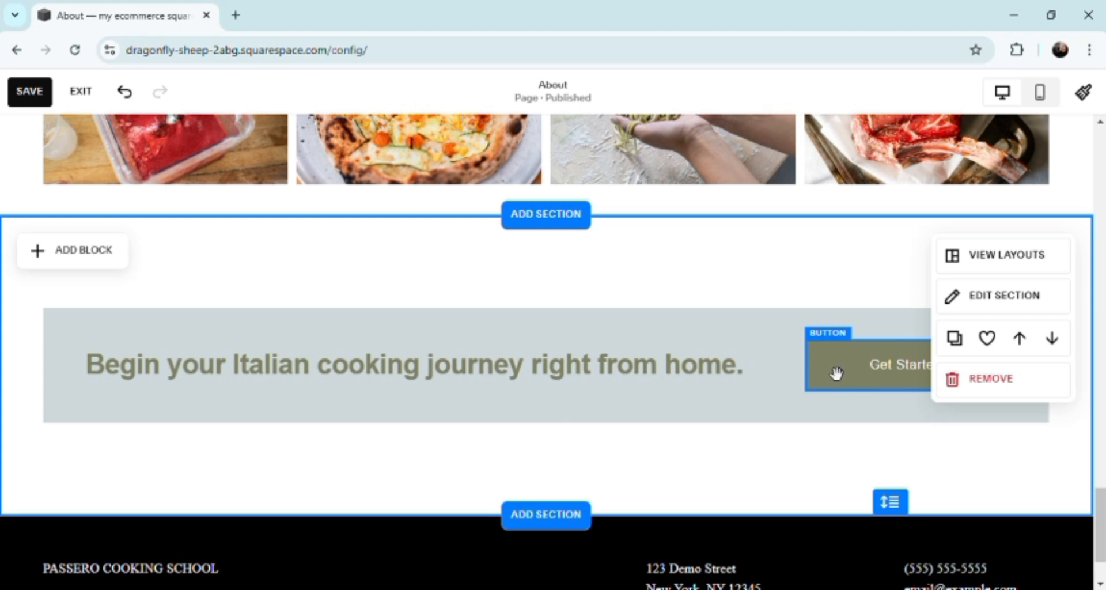
{"action": "mouse_move", "coordinate": [836, 370]}
{"action": "left_mouse_down"}
{"action": "mouse_move", "coordinate": [814, 375]}
{"action": "mouse_move", "coordinate": [801, 354]}
{"action": "mouse_move", "coordinate": [838, 279]}
{"action": "mouse_move", "coordinate": [818, 382]}
{"action": "left_mouse_up"}
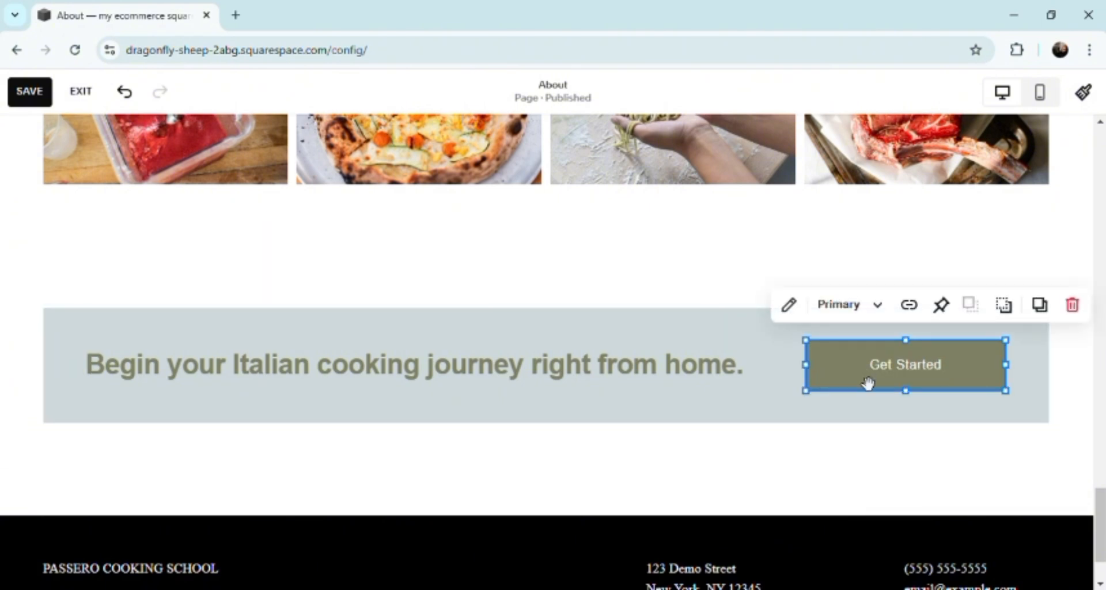
{"action": "double_click", "coordinate": [940, 384]}
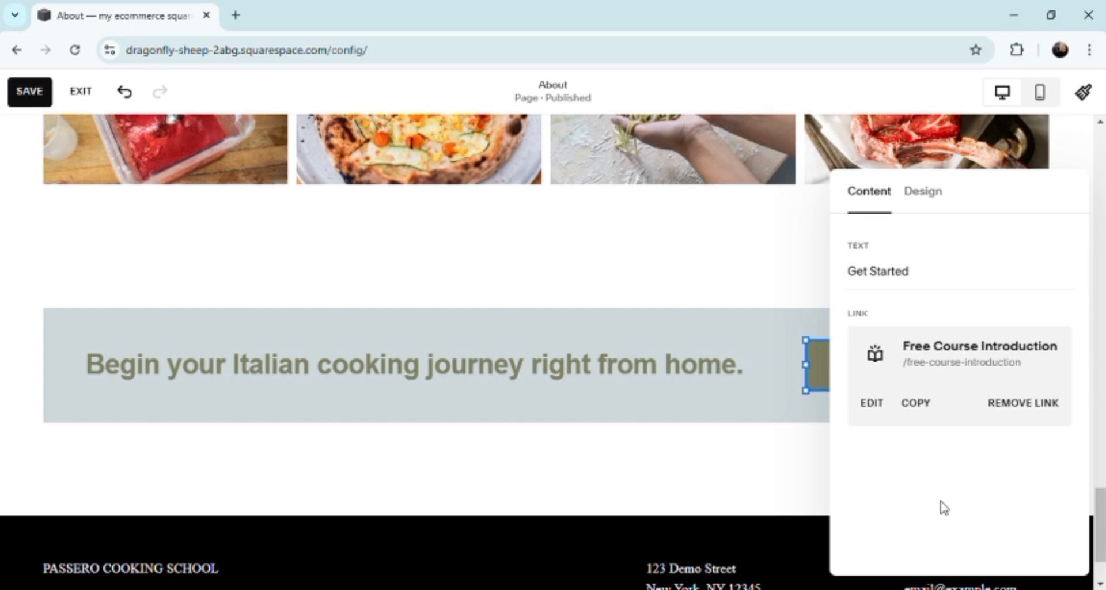
{"action": "left_click", "coordinate": [928, 281]}
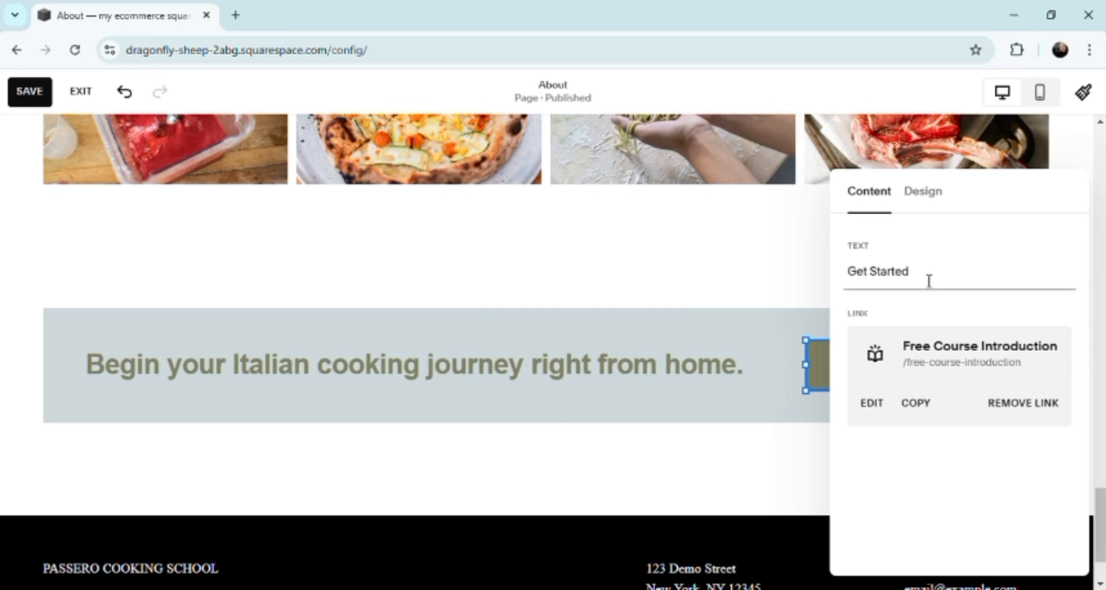
{"action": "key", "text": "BackSpace"}
{"action": "key", "text": "BackSpace"}
{"action": "key", "text": "BackSpace"}
{"action": "key", "text": "BackSpace"}
{"action": "key", "text": "BackSpace"}
{"action": "key", "text": "BackSpace"}
{"action": "key", "text": "BackSpace"}
{"action": "key", "text": "BackSpace"}
{"action": "key", "text": "BackSpace"}
{"action": "key", "text": "BackSpace"}
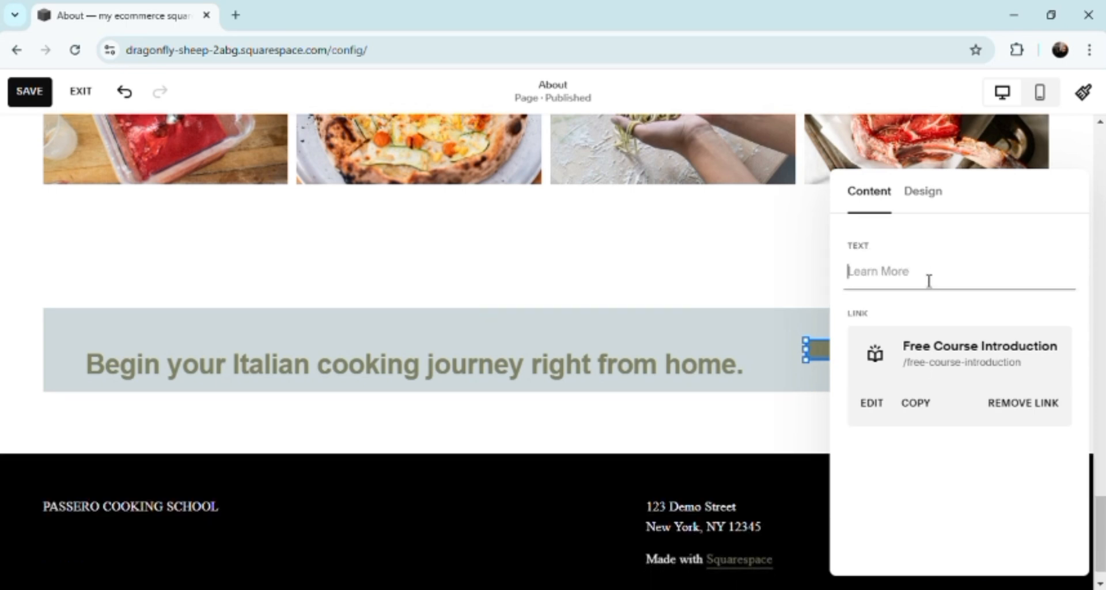
{"action": "type", "text": "CLICK"}
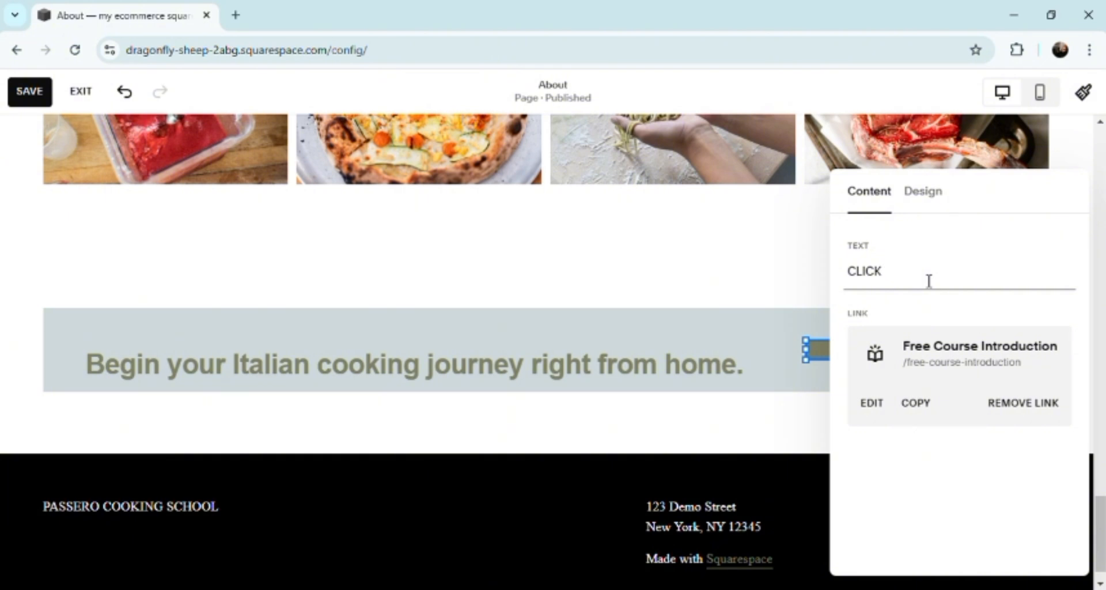
{"action": "type", "text": " HERE!"}
{"action": "left_click", "coordinate": [814, 240]}
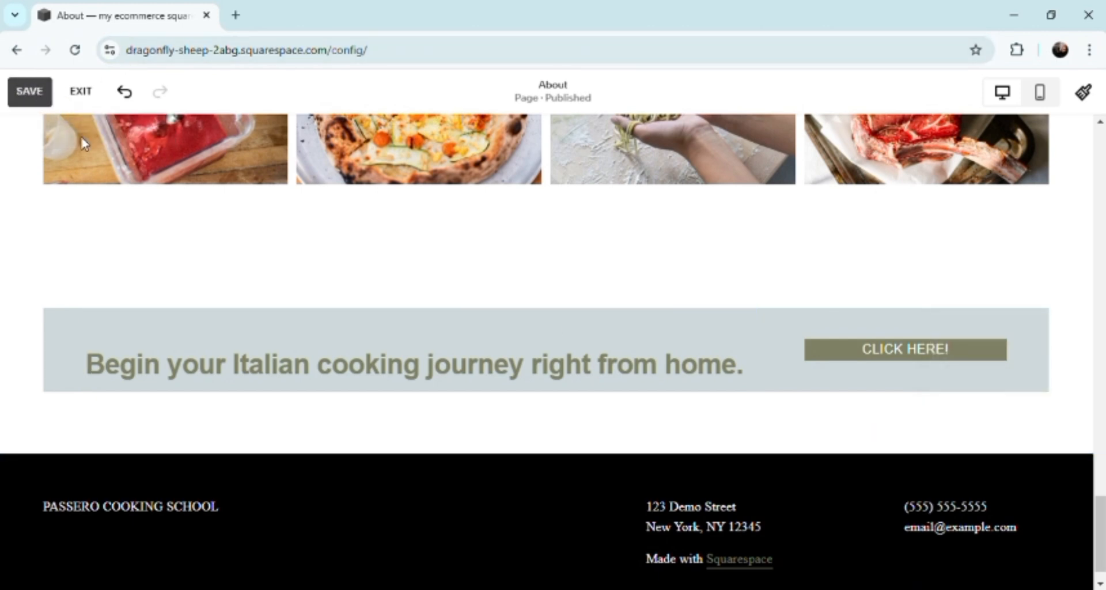
Step: Delete the "Begin your Italian cooking journey right from home." text block from the banner
{"action": "left_click", "coordinate": [224, 369]}
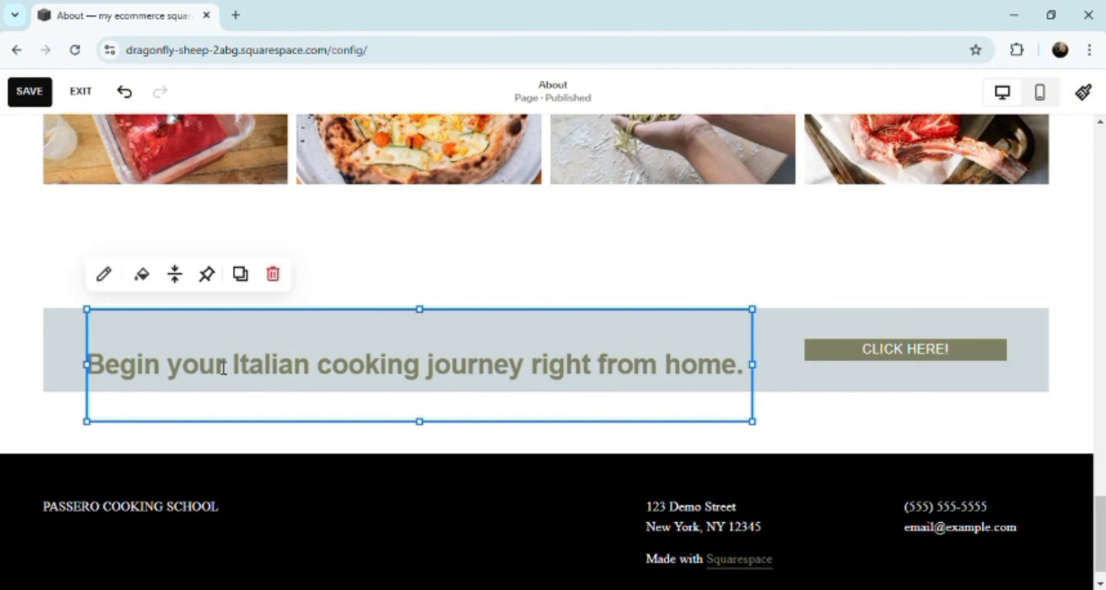
{"action": "left_click", "coordinate": [751, 385]}
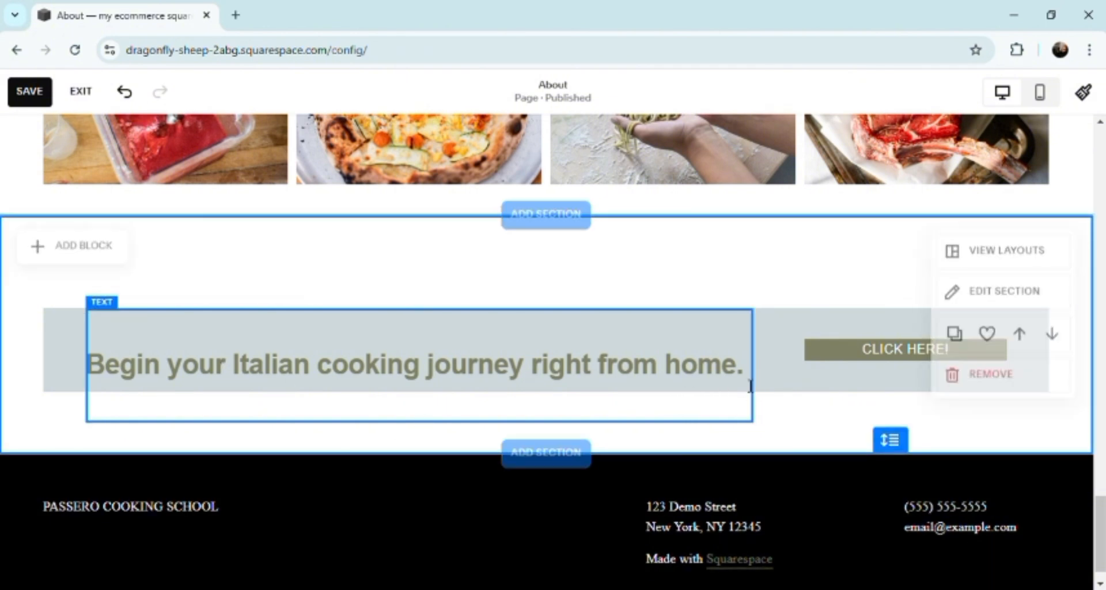
{"action": "left_click", "coordinate": [750, 384]}
{"action": "left_click", "coordinate": [750, 385]}
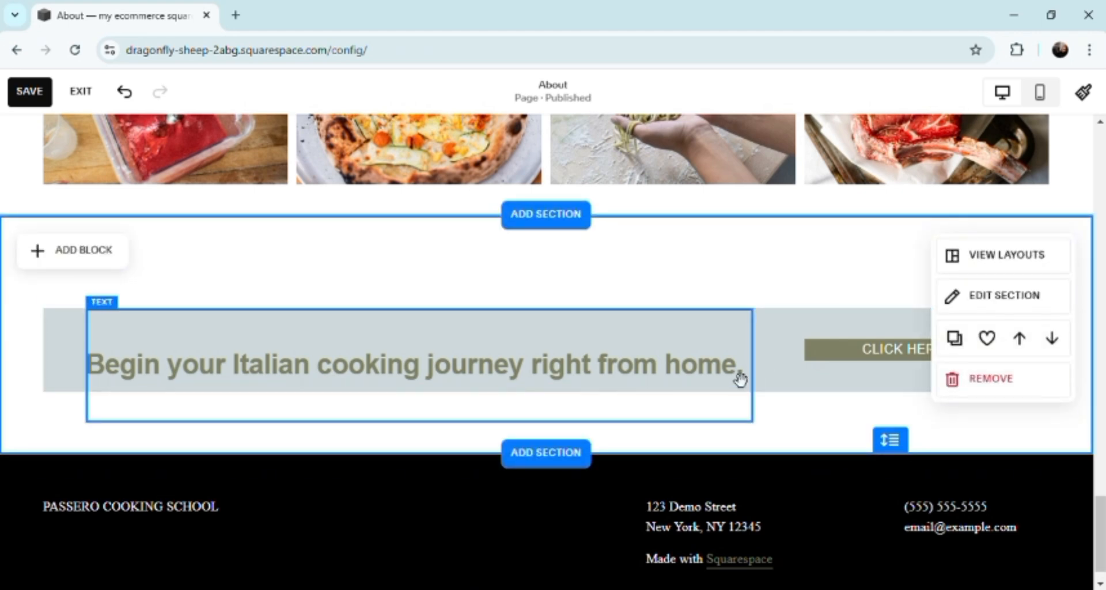
{"action": "left_click", "coordinate": [730, 375]}
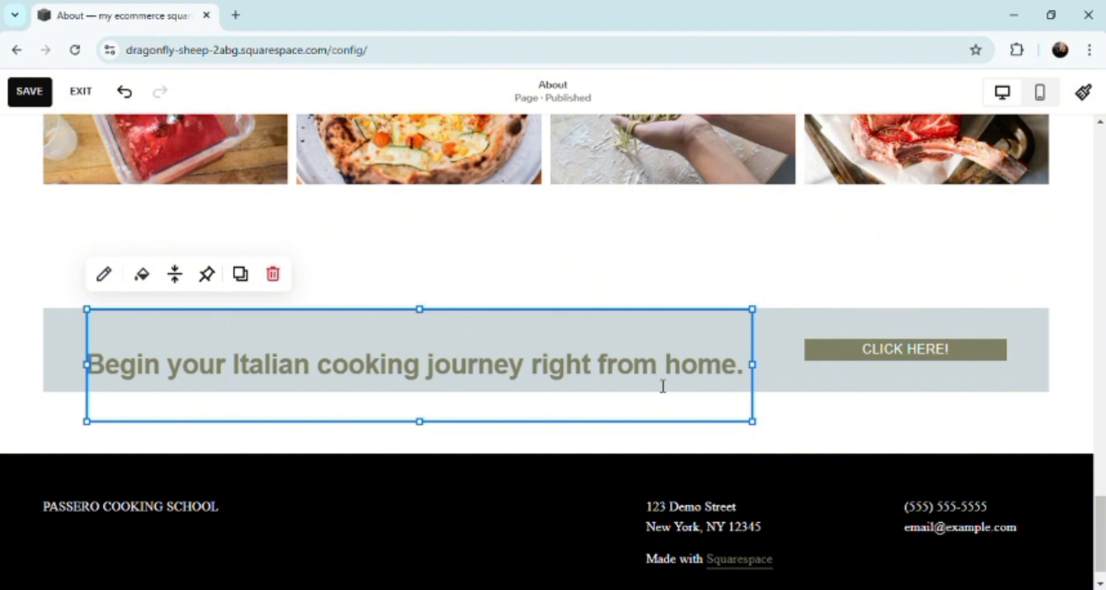
{"action": "key", "text": "Delete"}
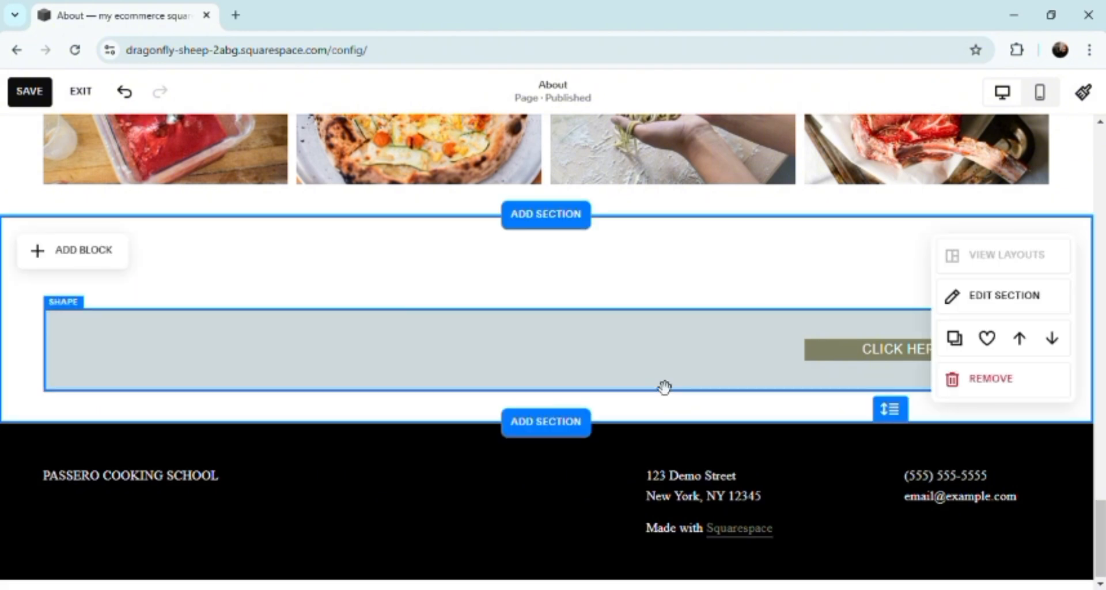
Step: Examine the design settings of the banner's background shape, leaving them as they are
{"action": "left_click", "coordinate": [474, 357]}
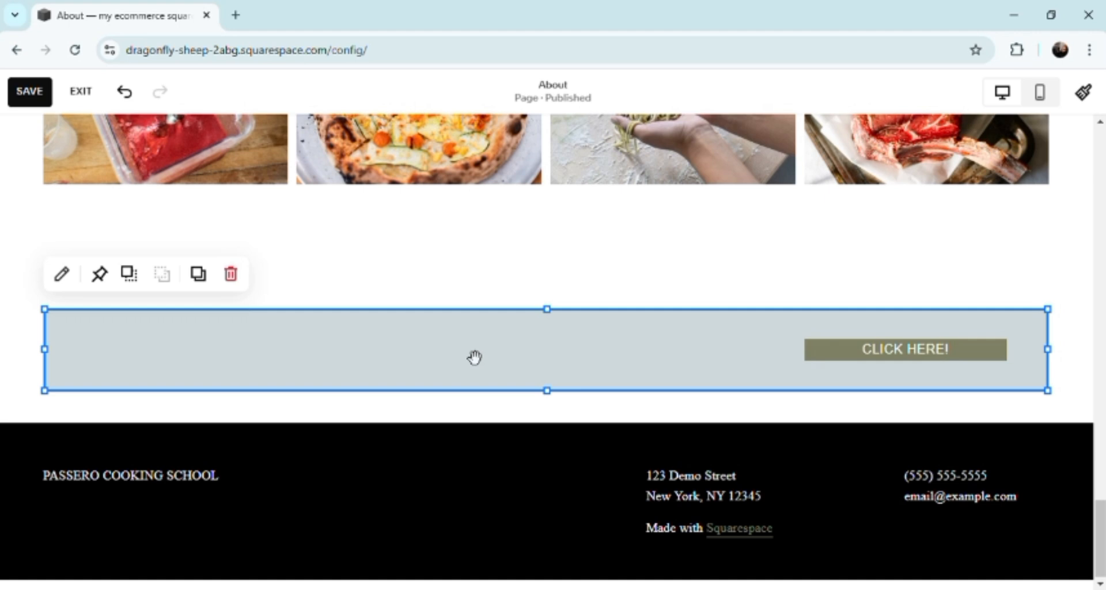
{"action": "left_click", "coordinate": [65, 283]}
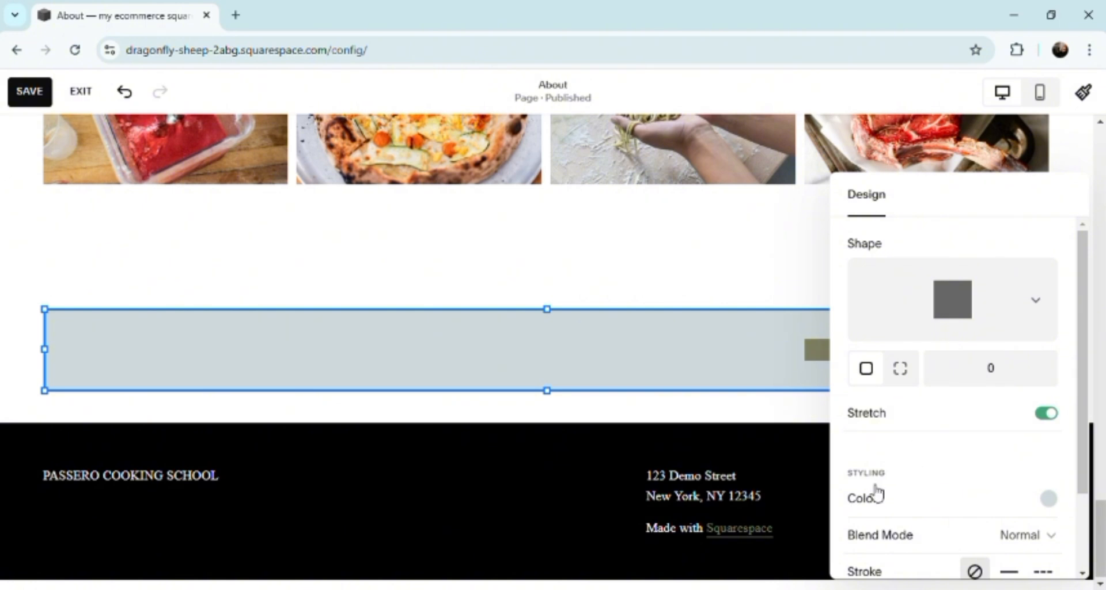
{"action": "left_click", "coordinate": [506, 421]}
{"action": "mouse_move", "coordinate": [534, 400]}
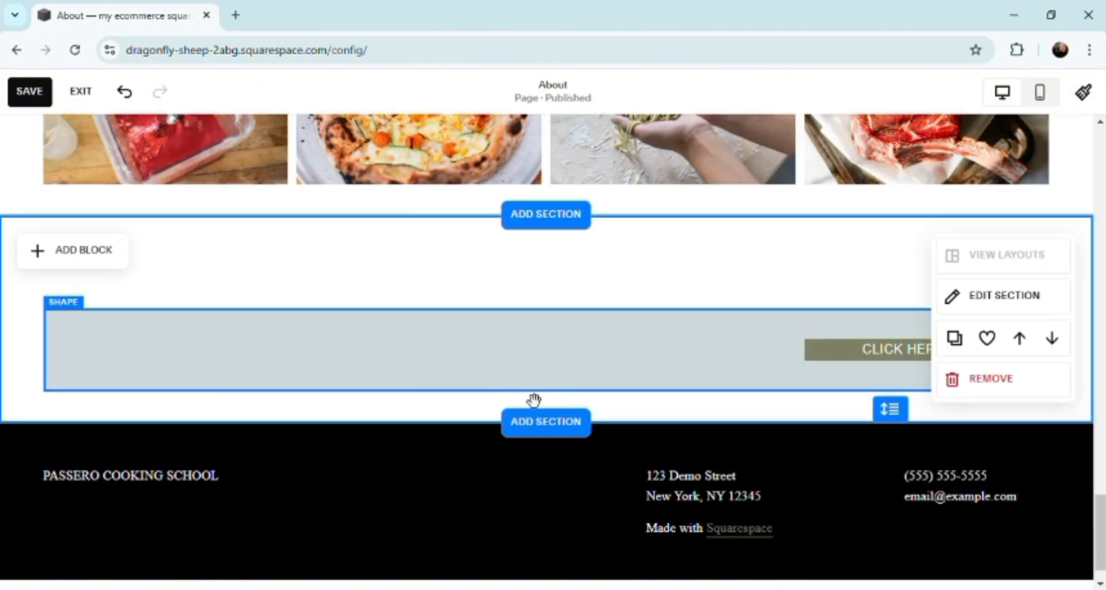
{"action": "left_click", "coordinate": [478, 383]}
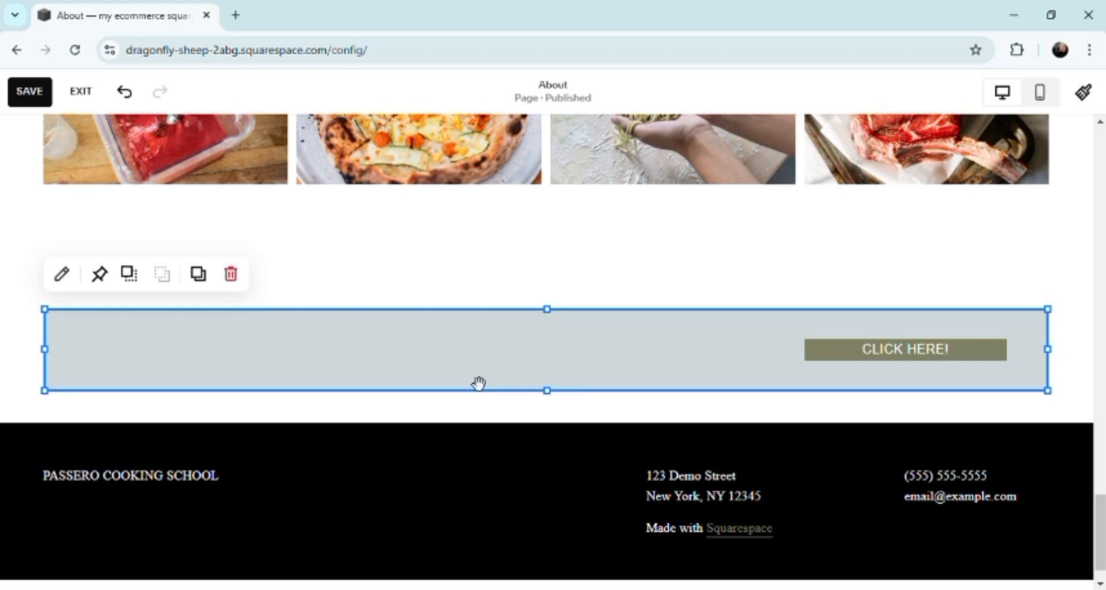
{"action": "double_click", "coordinate": [478, 382]}
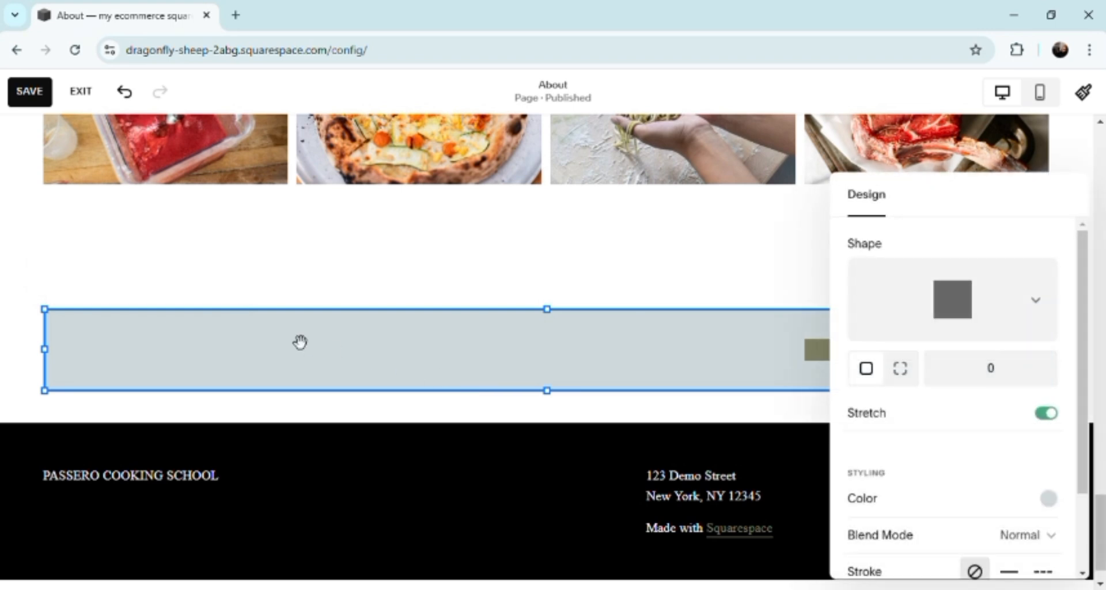
{"action": "left_click", "coordinate": [202, 240]}
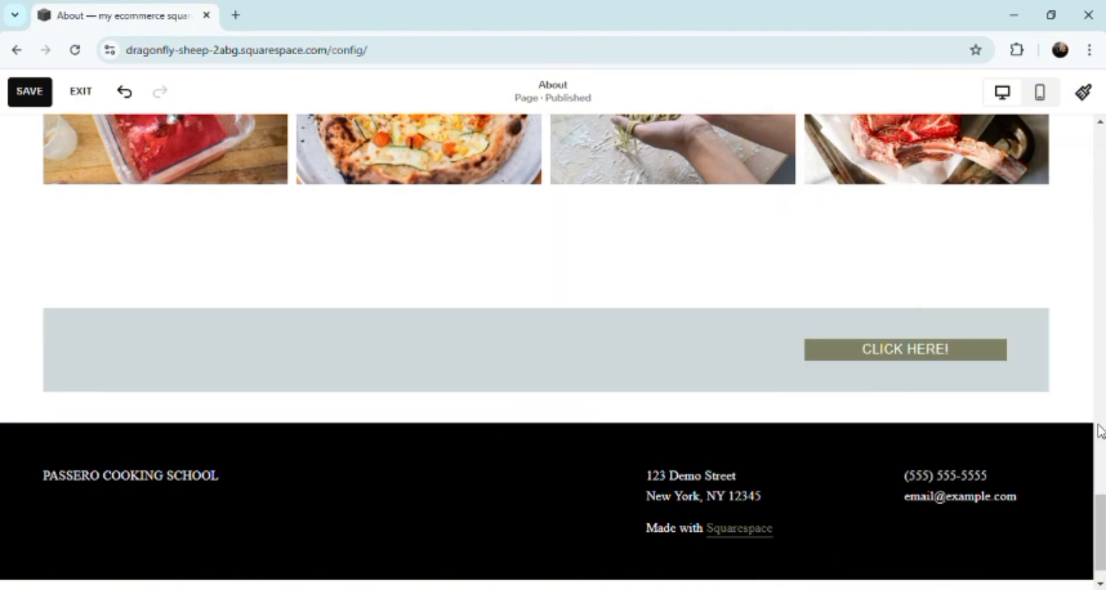
Step: Preview the About page in mobile view down to its end, and open the site footer for editing
{"action": "left_click_drag", "start_coordinate": [1102, 525], "coordinate": [1102, 164]}
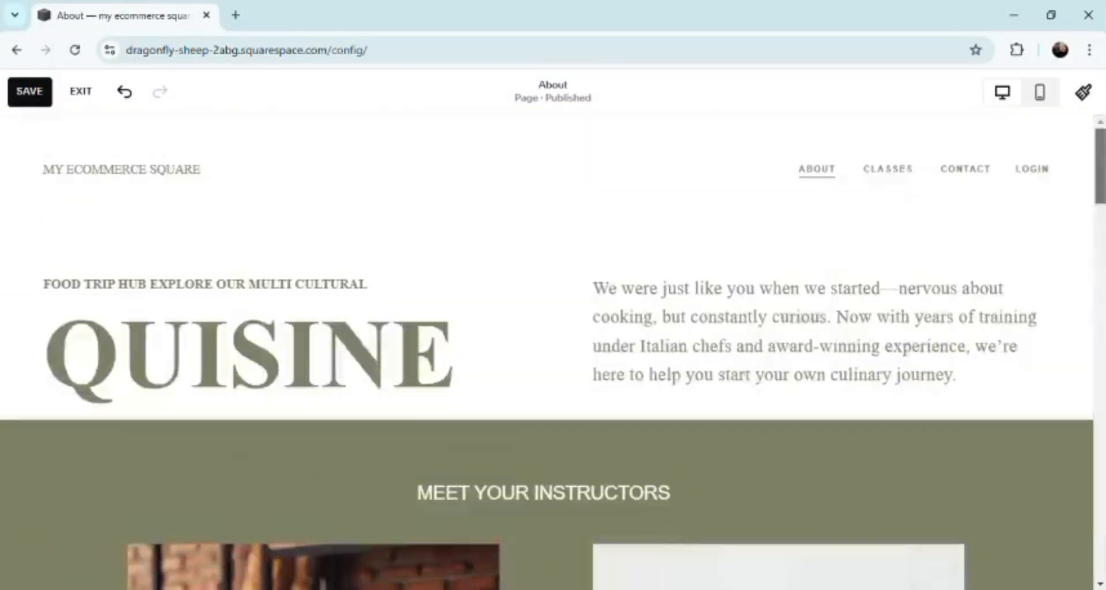
{"action": "mouse_move", "coordinate": [546, 245]}
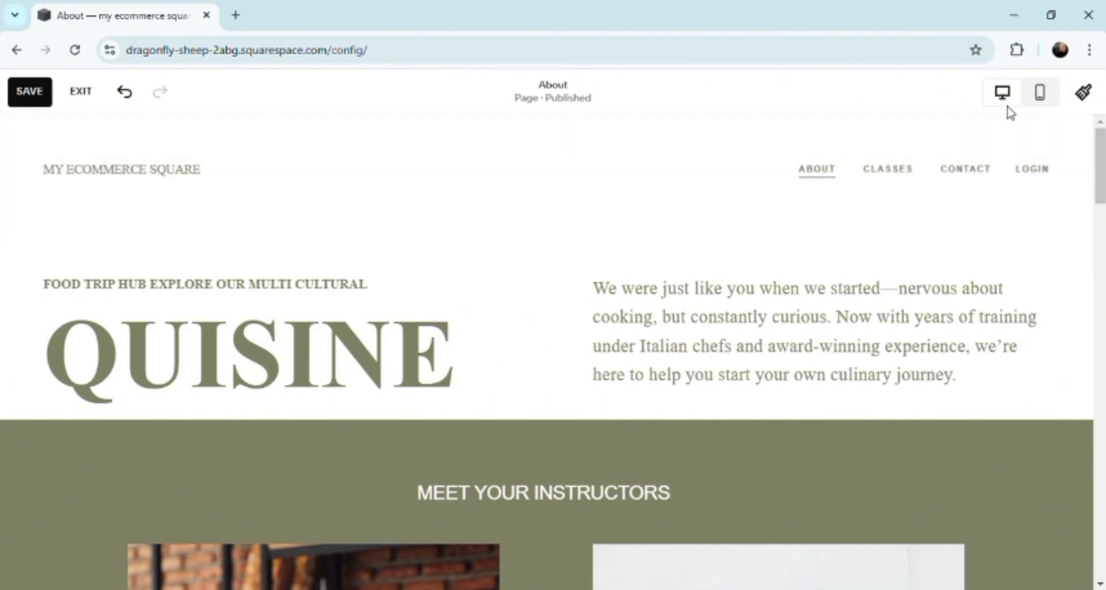
{"action": "left_click", "coordinate": [1040, 98]}
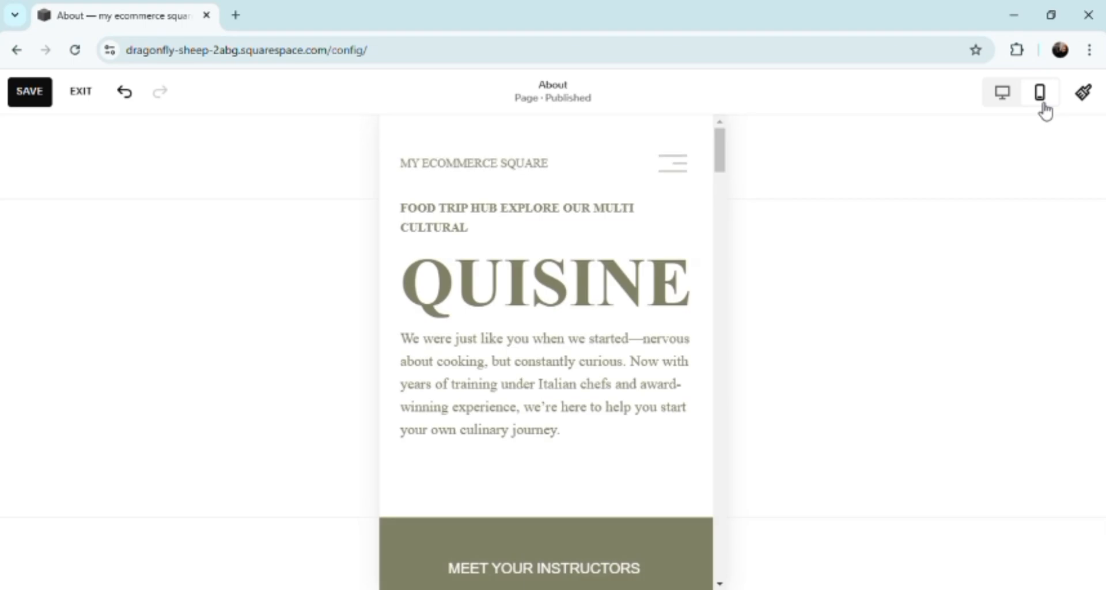
{"action": "left_click_drag", "start_coordinate": [719, 151], "coordinate": [752, 577]}
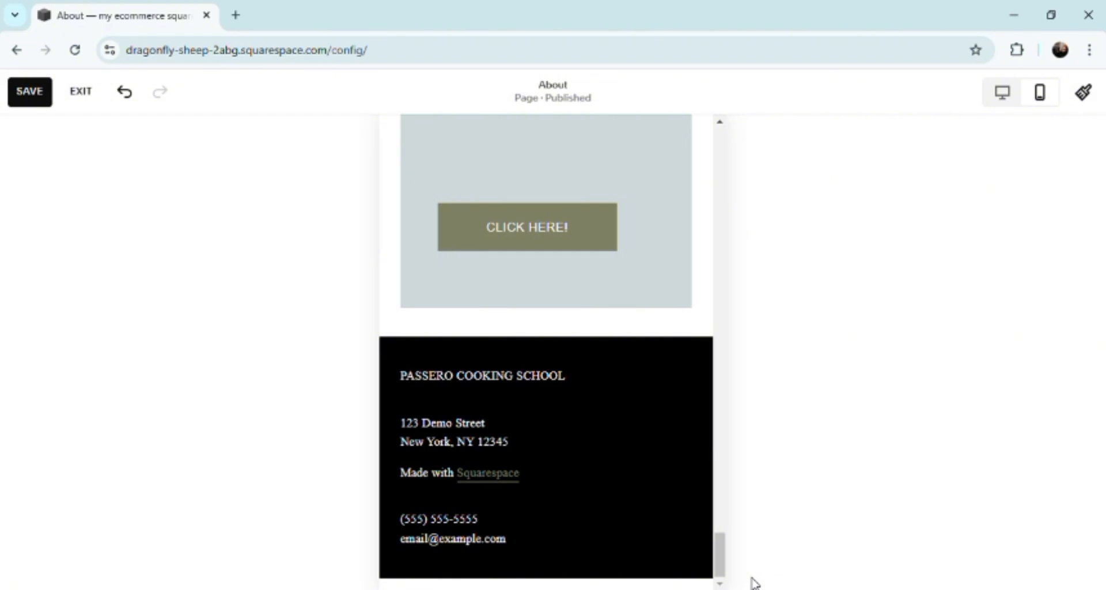
{"action": "mouse_move", "coordinate": [482, 476]}
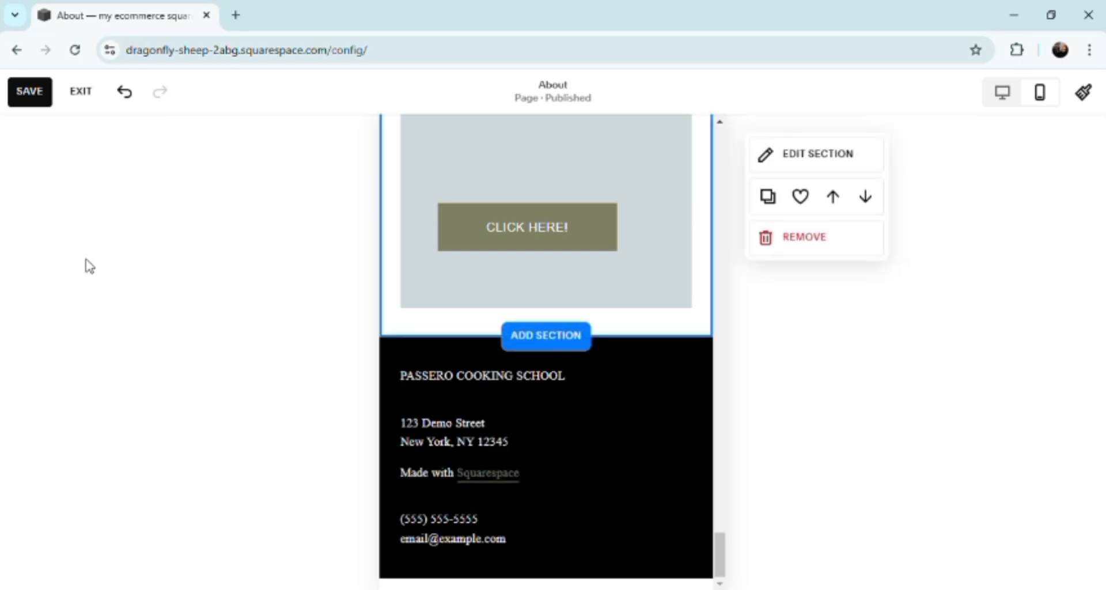
{"action": "mouse_move", "coordinate": [457, 422]}
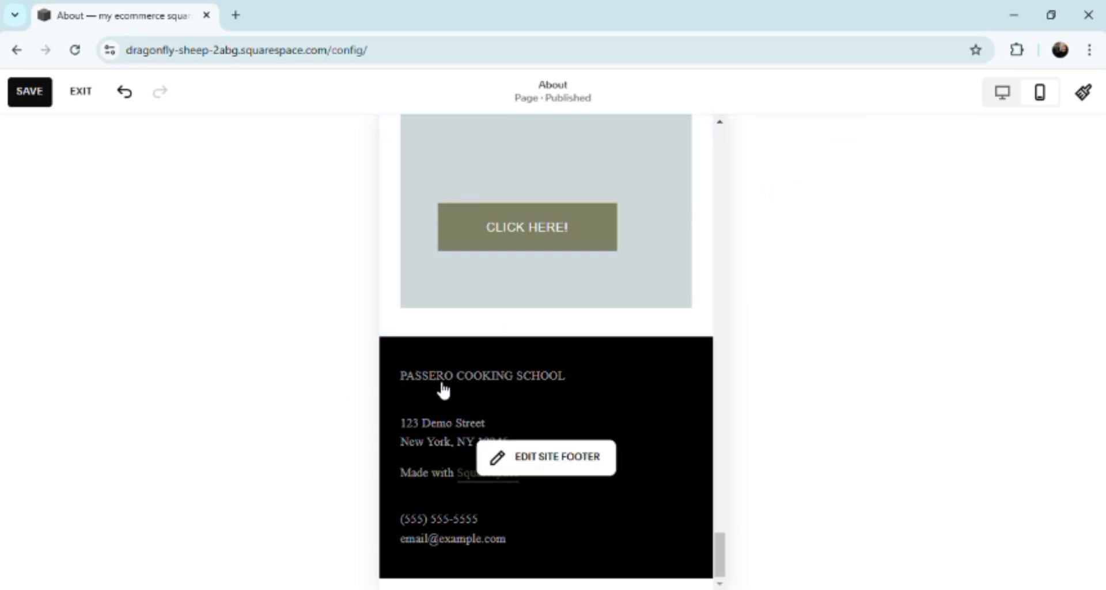
{"action": "left_click", "coordinate": [442, 390]}
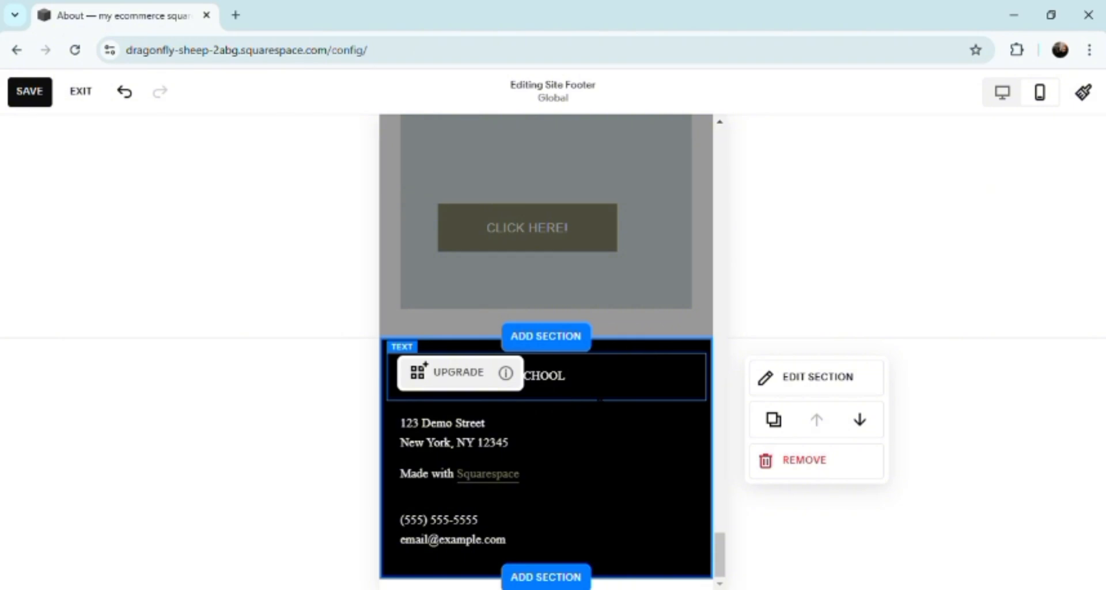